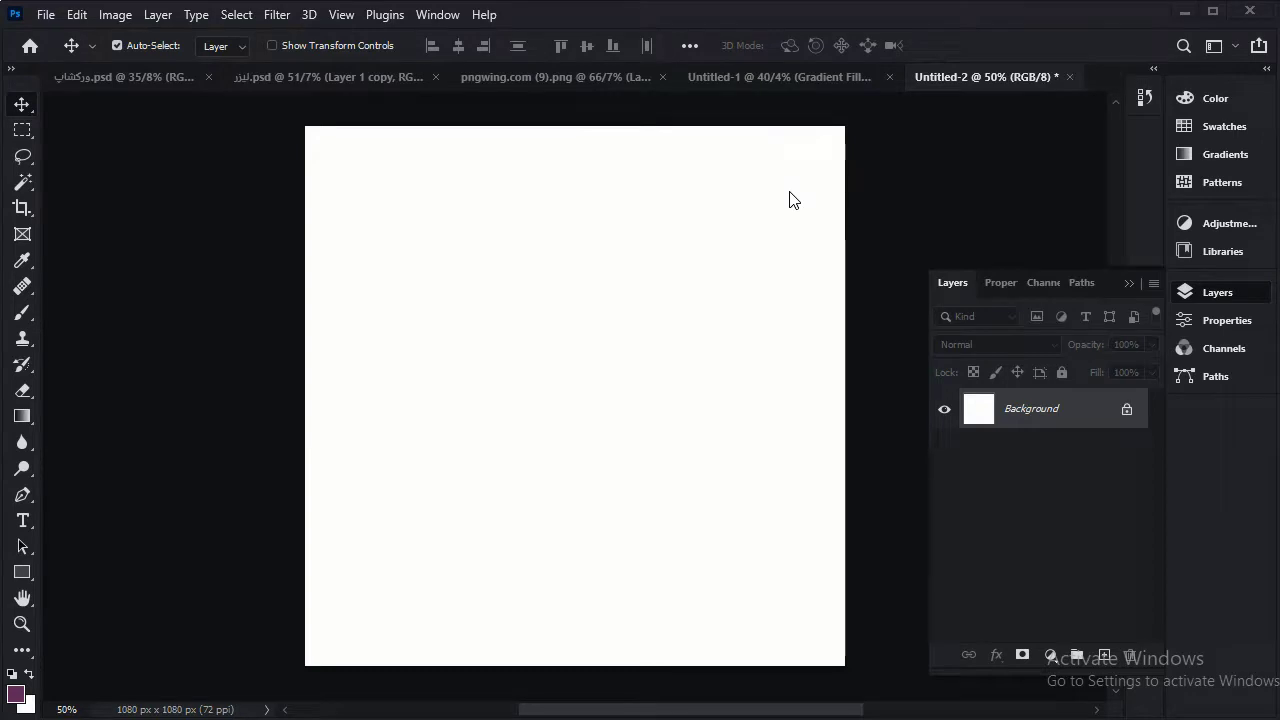
Switch to the finished Ice Cream Strawberry poster in Untitled-1 for reference
{"action": "left_click", "coordinate": [755, 79]}
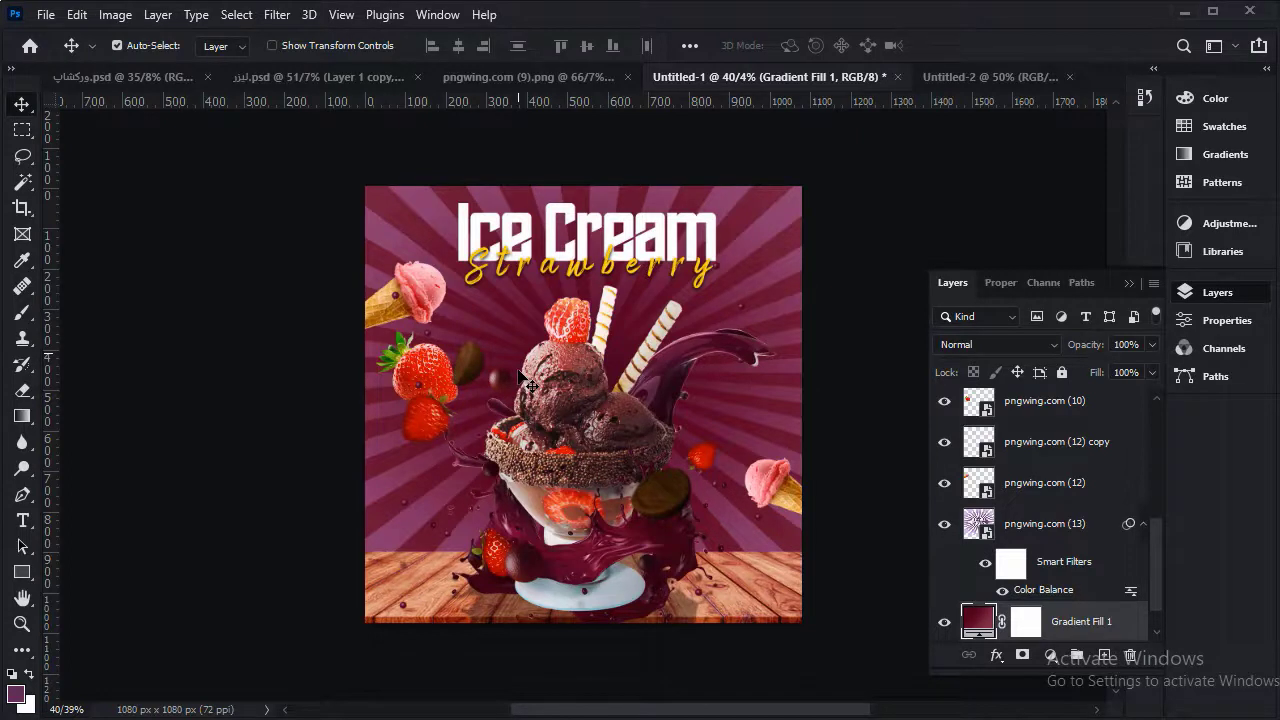
Return to the blank Untitled-2 canvas and unlock its Background into Layer 0
{"action": "left_click", "coordinate": [954, 78]}
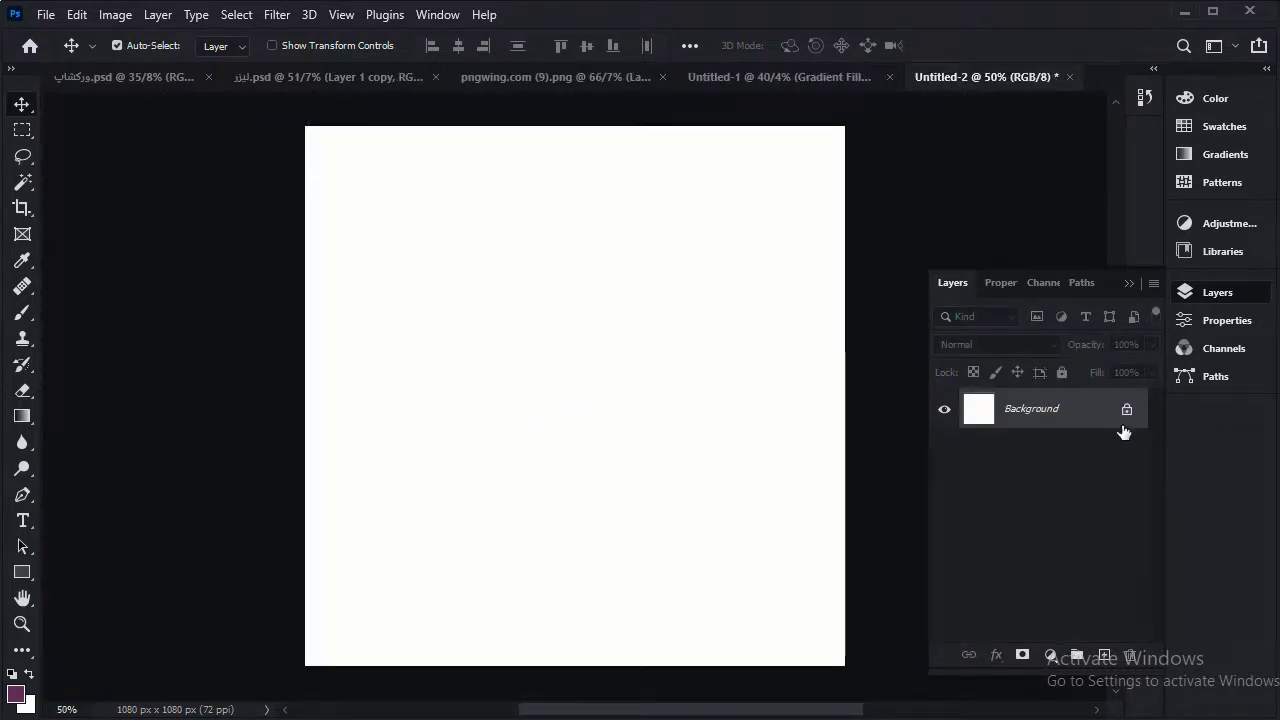
{"action": "left_click", "coordinate": [1126, 410]}
{"action": "left_click", "coordinate": [1128, 285]}
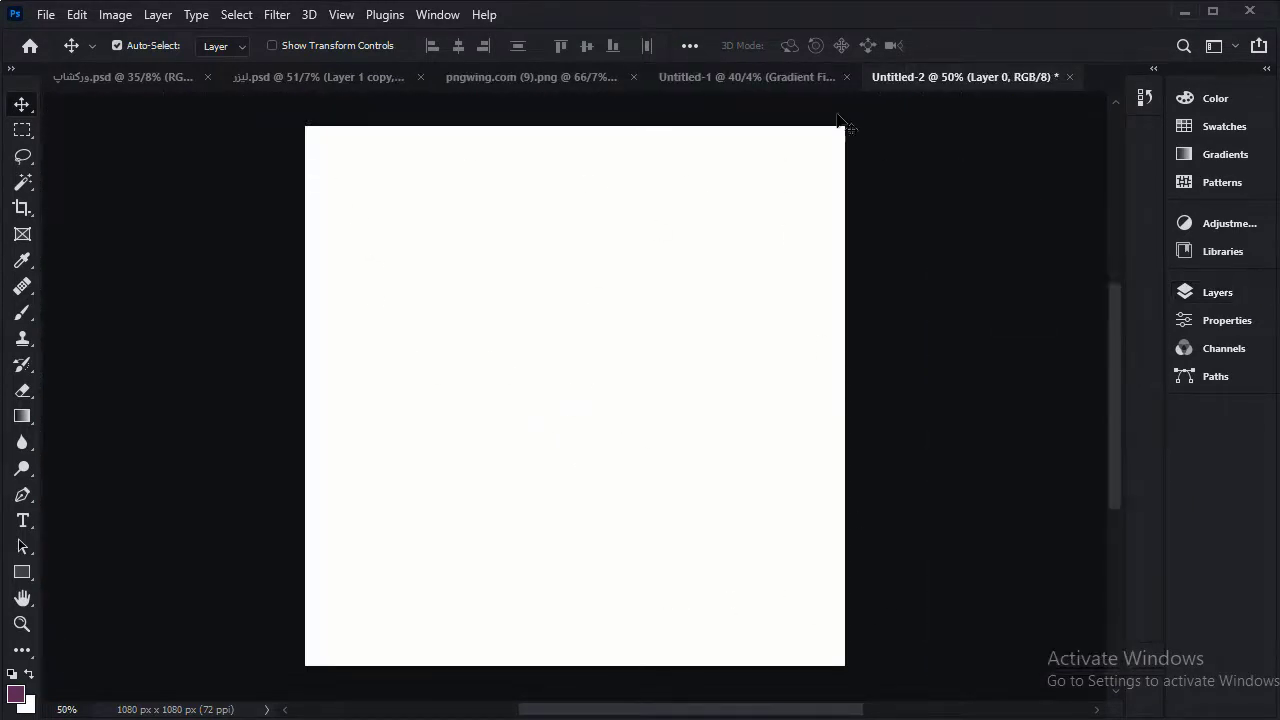
Glance at the finished poster, then bring up the new fill/adjustment layer list on Untitled-2
{"action": "left_click", "coordinate": [770, 70]}
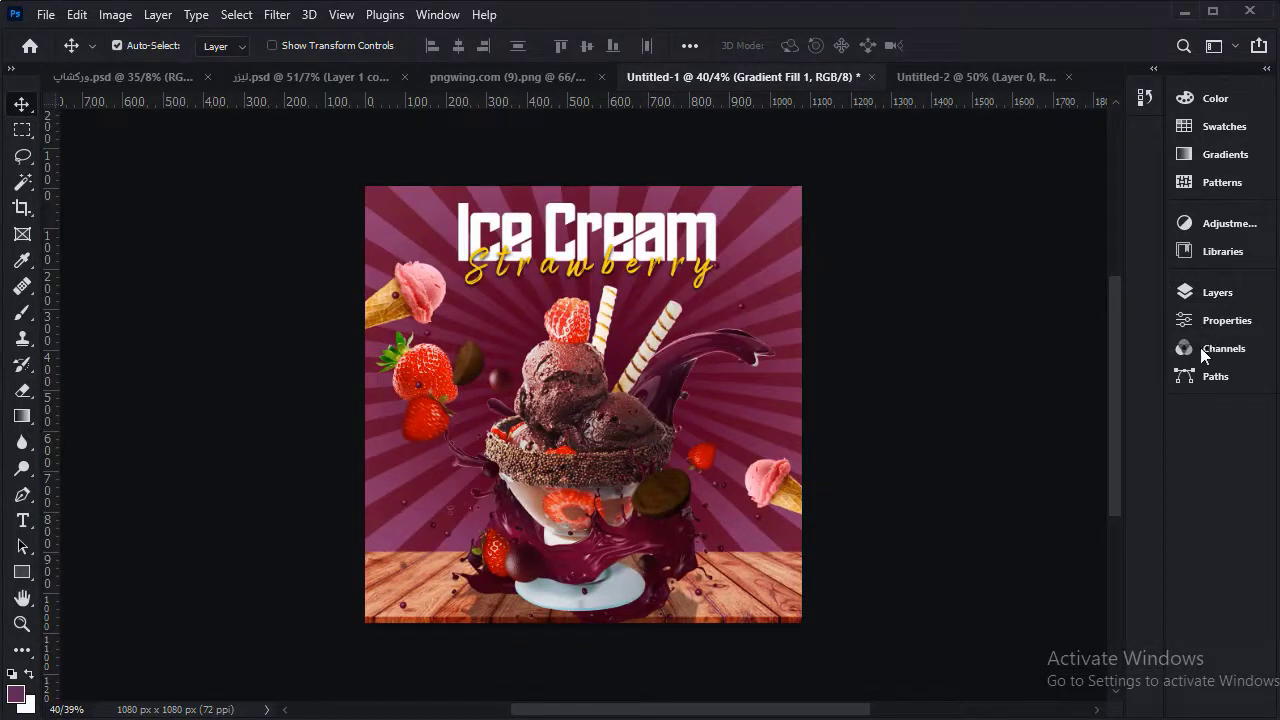
{"action": "left_click", "coordinate": [945, 82]}
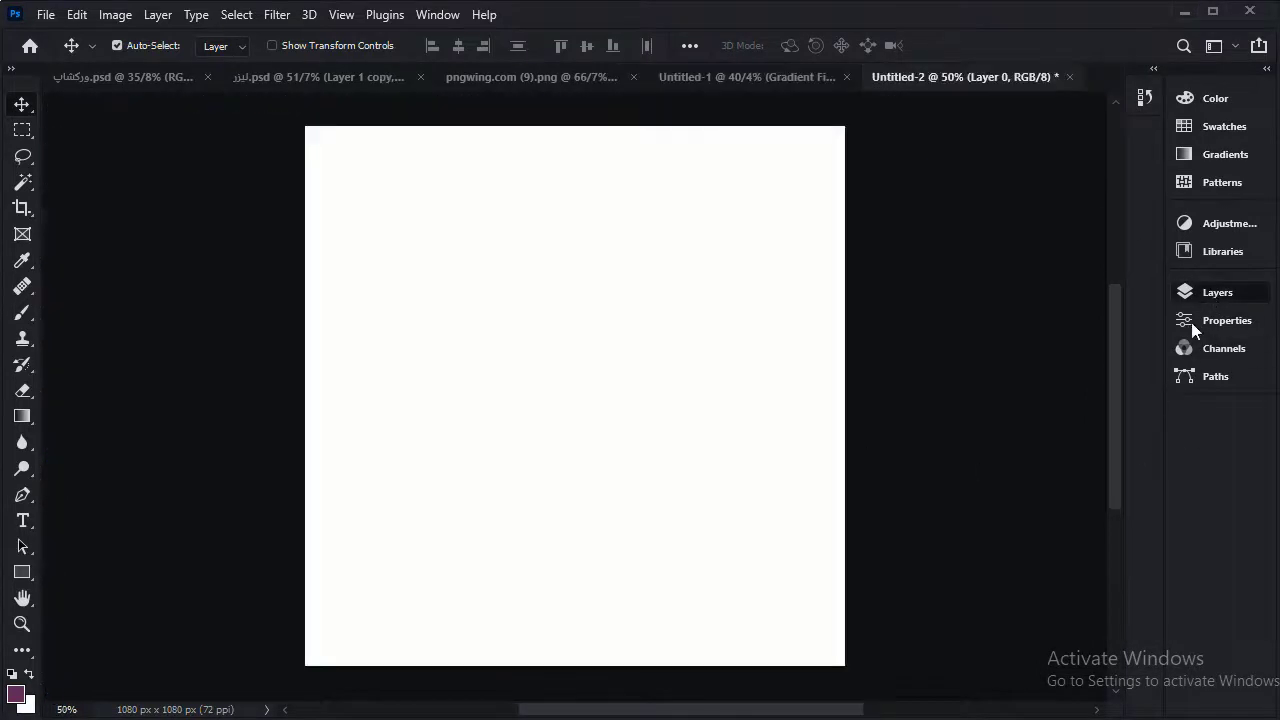
{"action": "left_click", "coordinate": [1188, 294]}
{"action": "left_click", "coordinate": [1055, 654]}
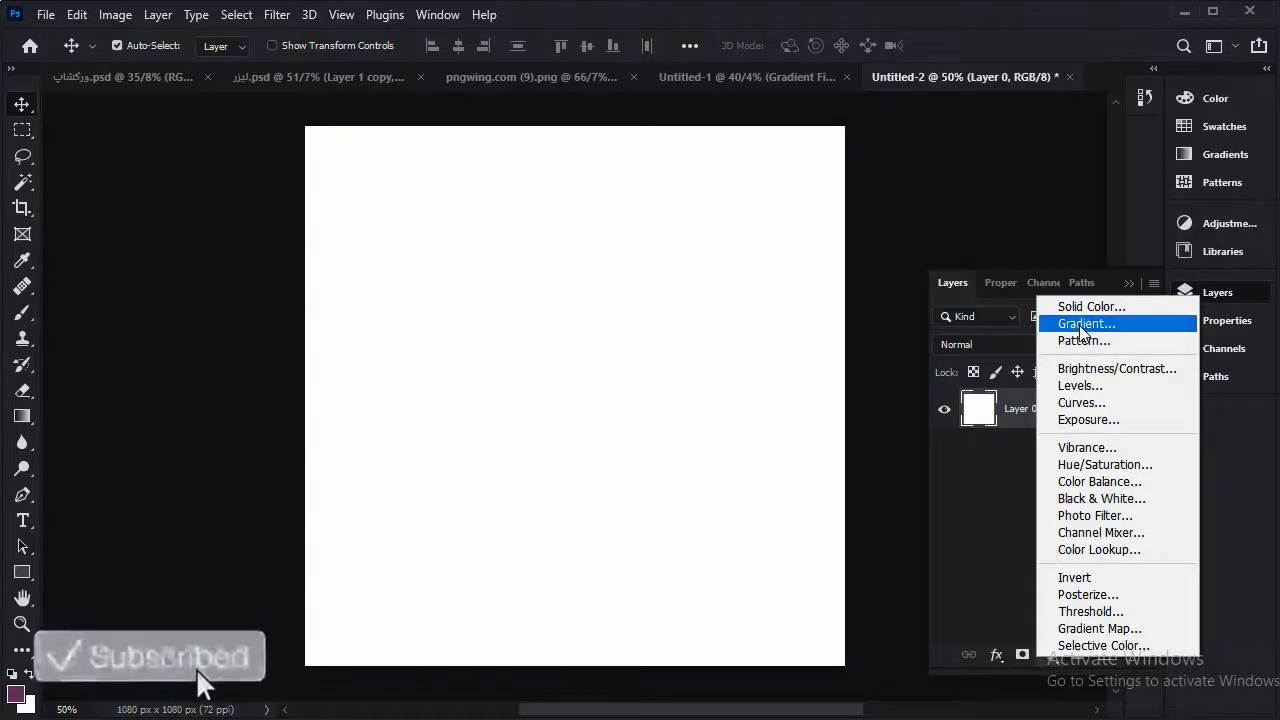
Add a gradient fill layer with its start colour stop set to dark red 630724
{"action": "left_click", "coordinate": [1085, 324]}
{"action": "left_click", "coordinate": [616, 170]}
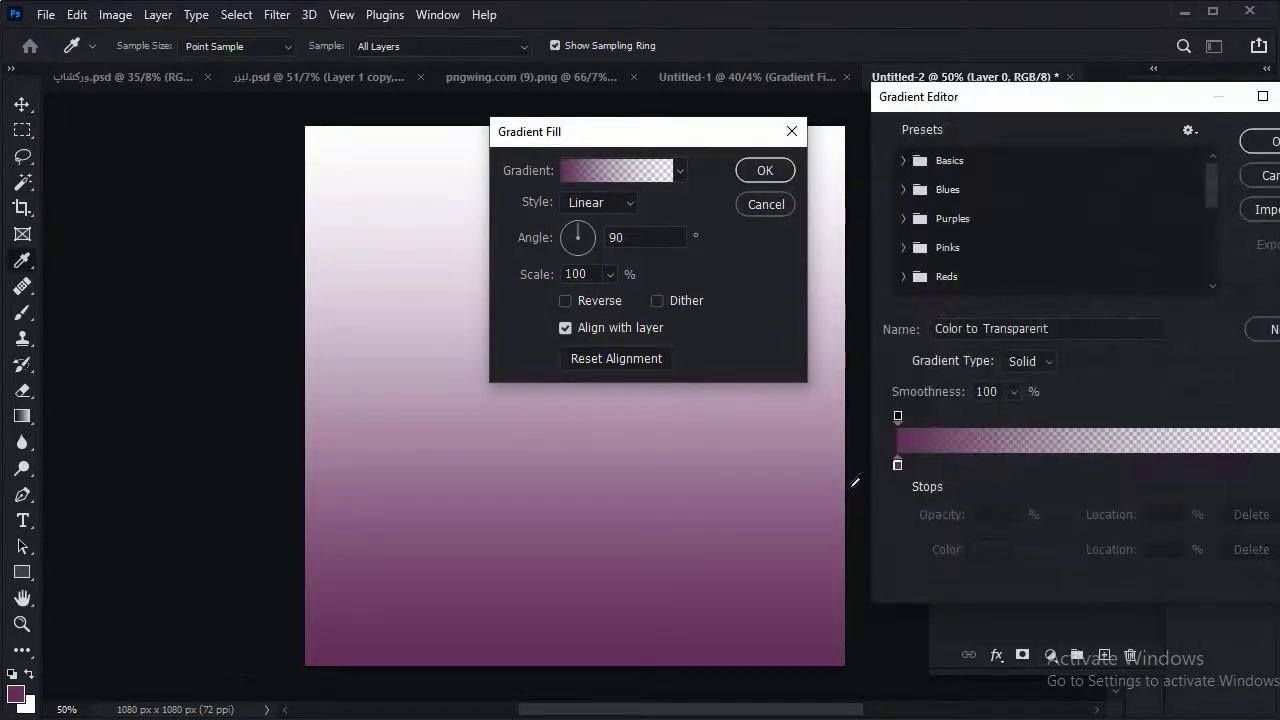
{"action": "left_click_drag", "start_coordinate": [1097, 108], "coordinate": [561, 124]}
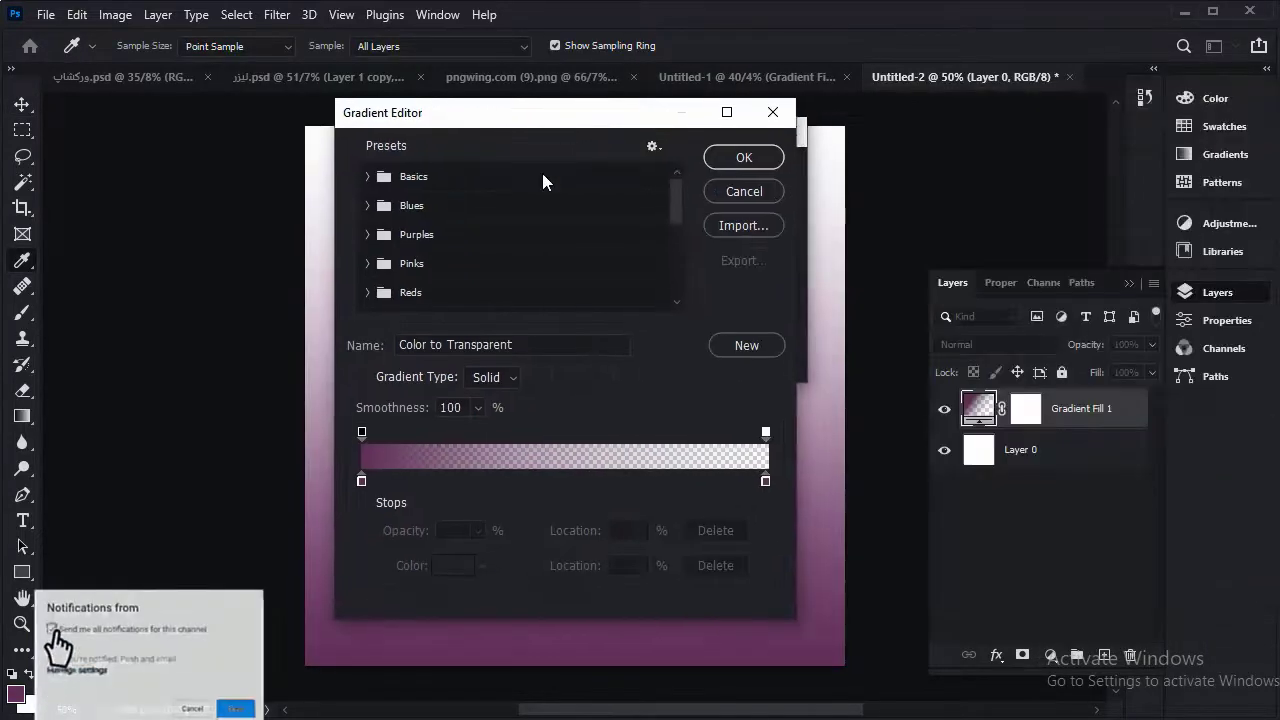
{"action": "double_click", "coordinate": [359, 479]}
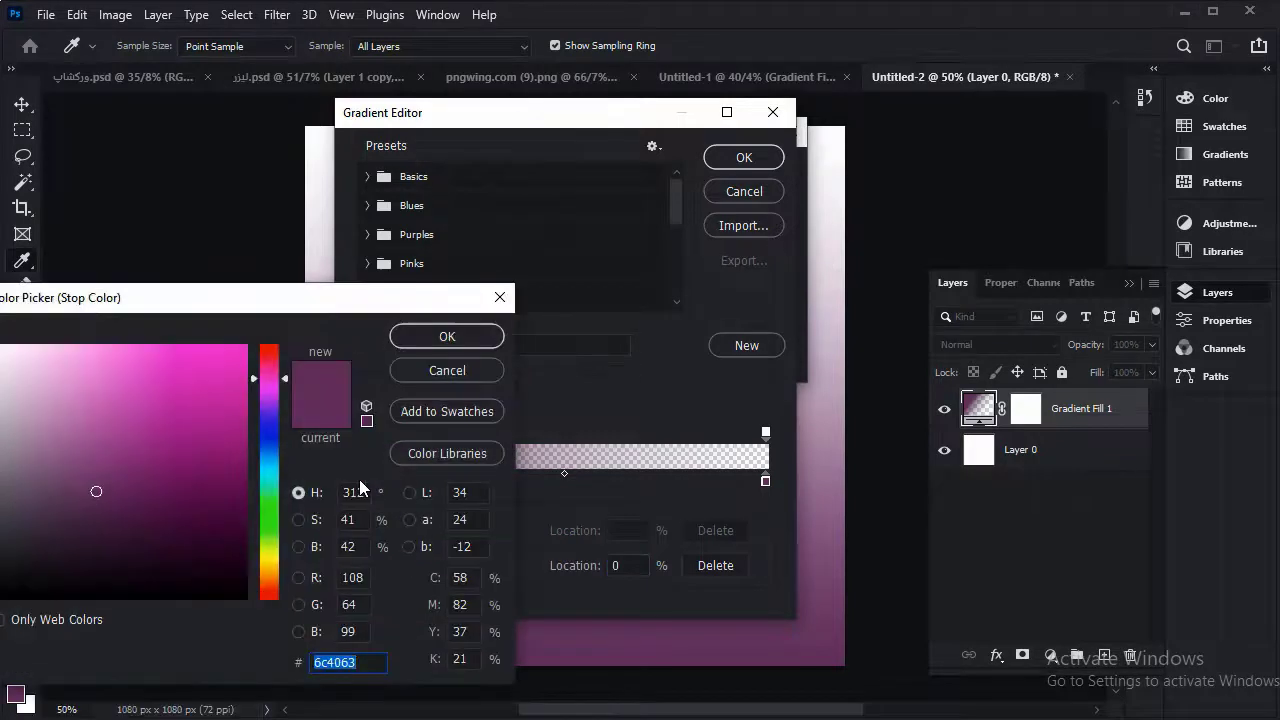
{"action": "type", "text": "630724"}
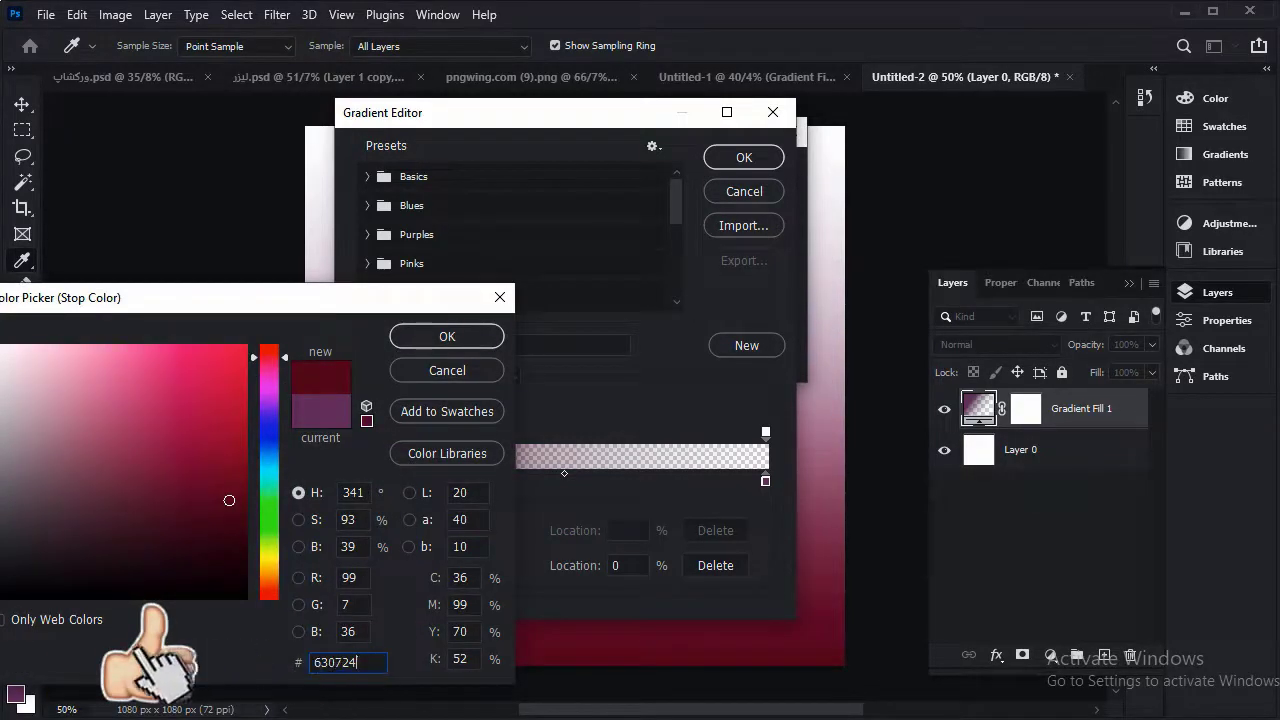
{"action": "left_click", "coordinate": [446, 338]}
Set the end stop to a muted dark red (saturation 65) at 100% opacity
{"action": "double_click", "coordinate": [765, 482]}
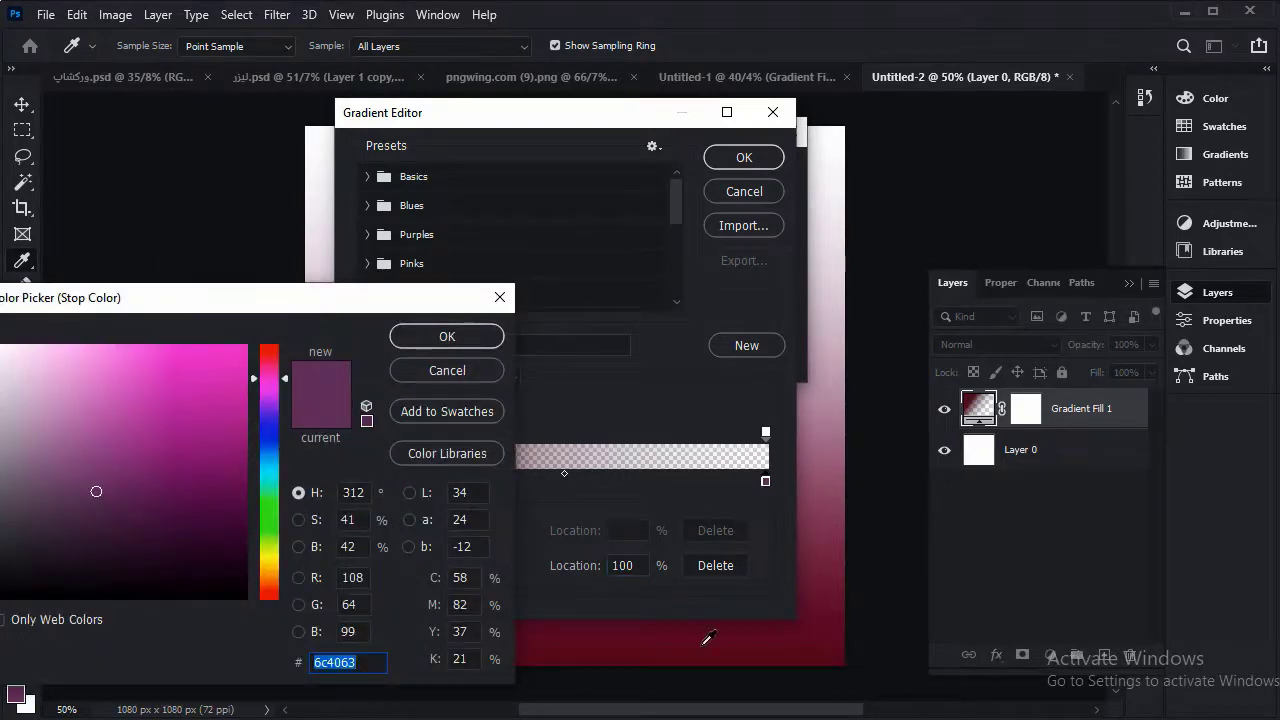
{"action": "type", "text": "670d29"}
{"action": "left_click", "coordinate": [298, 520]}
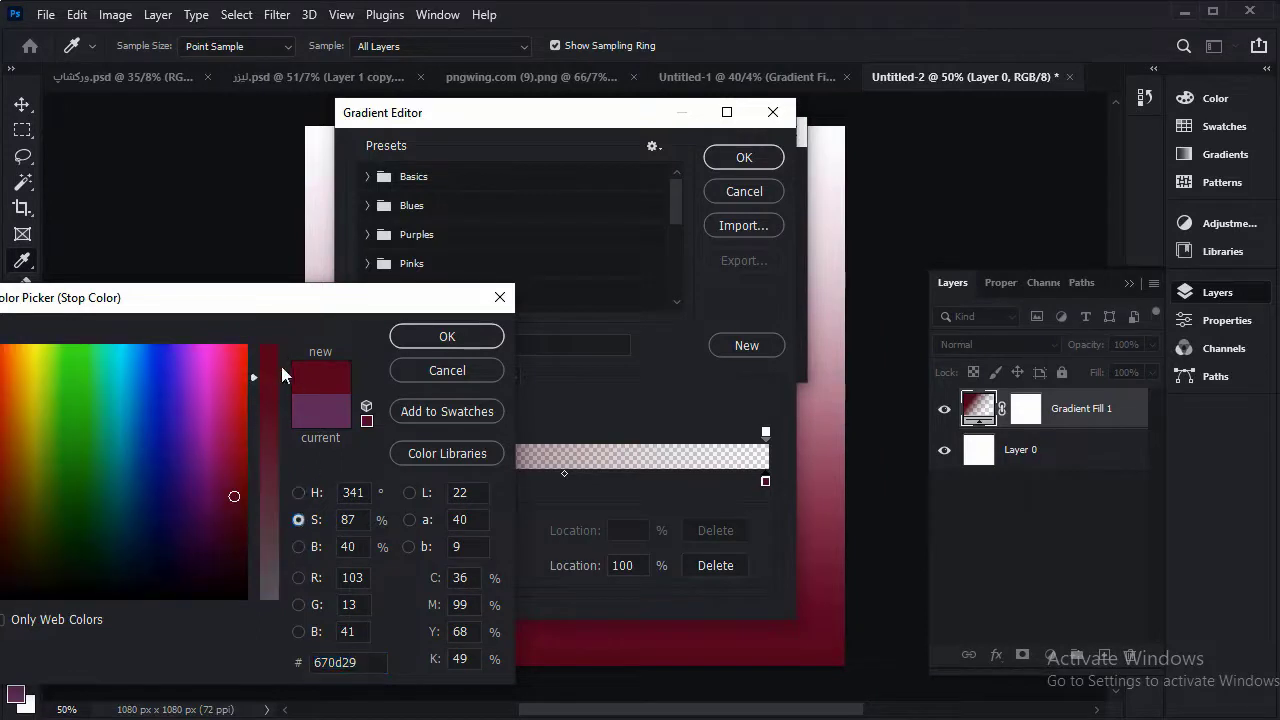
{"action": "left_click_drag", "start_coordinate": [281, 366], "coordinate": [271, 431]}
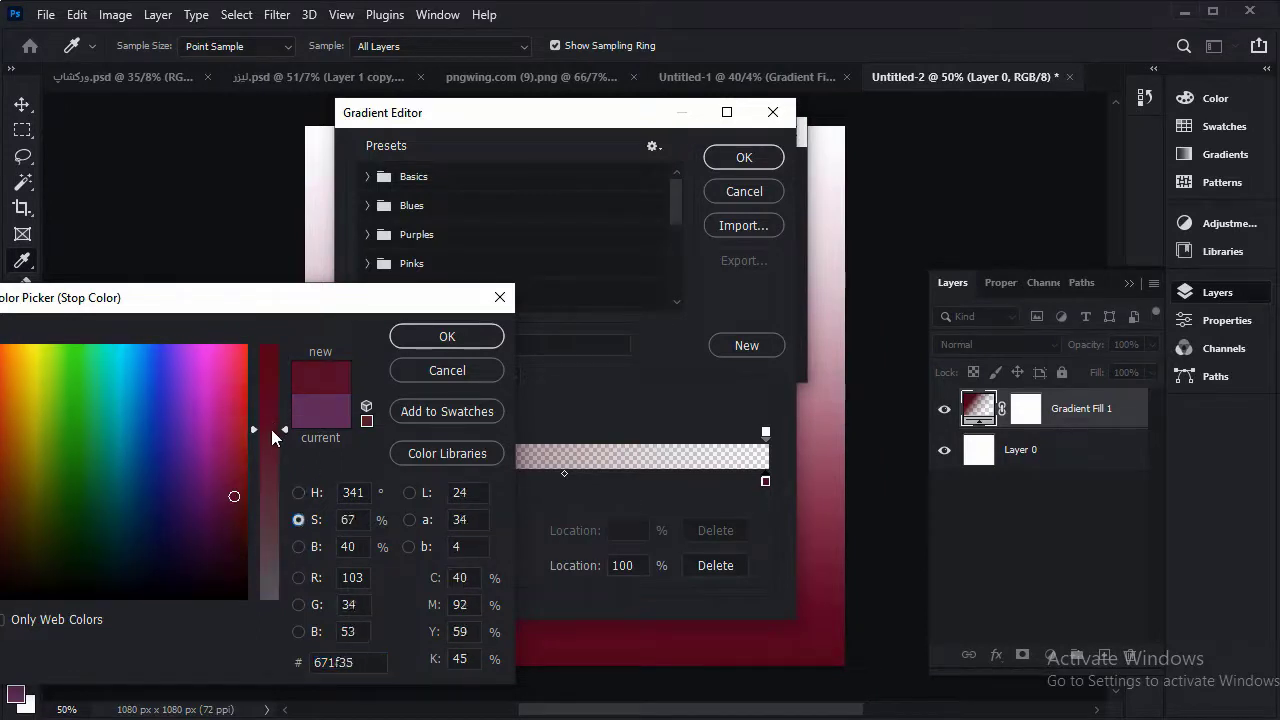
{"action": "left_click", "coordinate": [467, 340]}
{"action": "left_click_drag", "start_coordinate": [766, 434], "coordinate": [758, 433]}
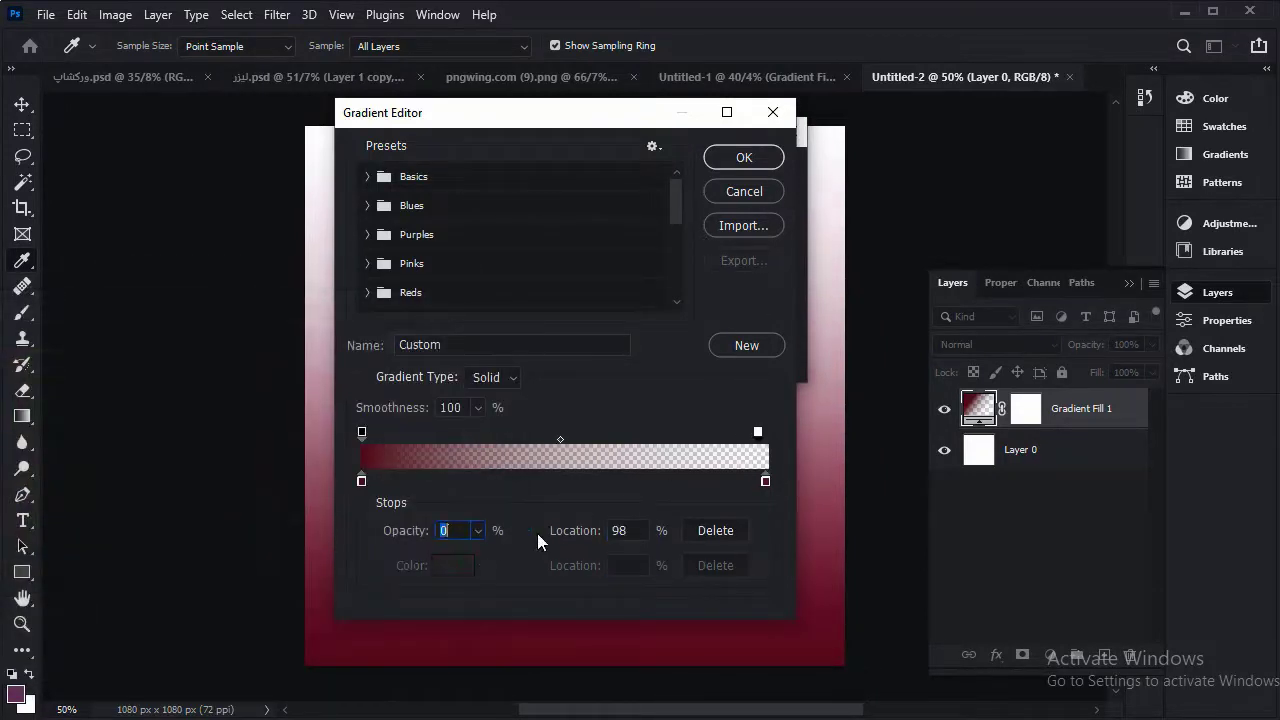
{"action": "left_click", "coordinate": [477, 531]}
{"action": "left_click_drag", "start_coordinate": [482, 554], "coordinate": [703, 404]}
{"action": "left_click", "coordinate": [762, 157]}
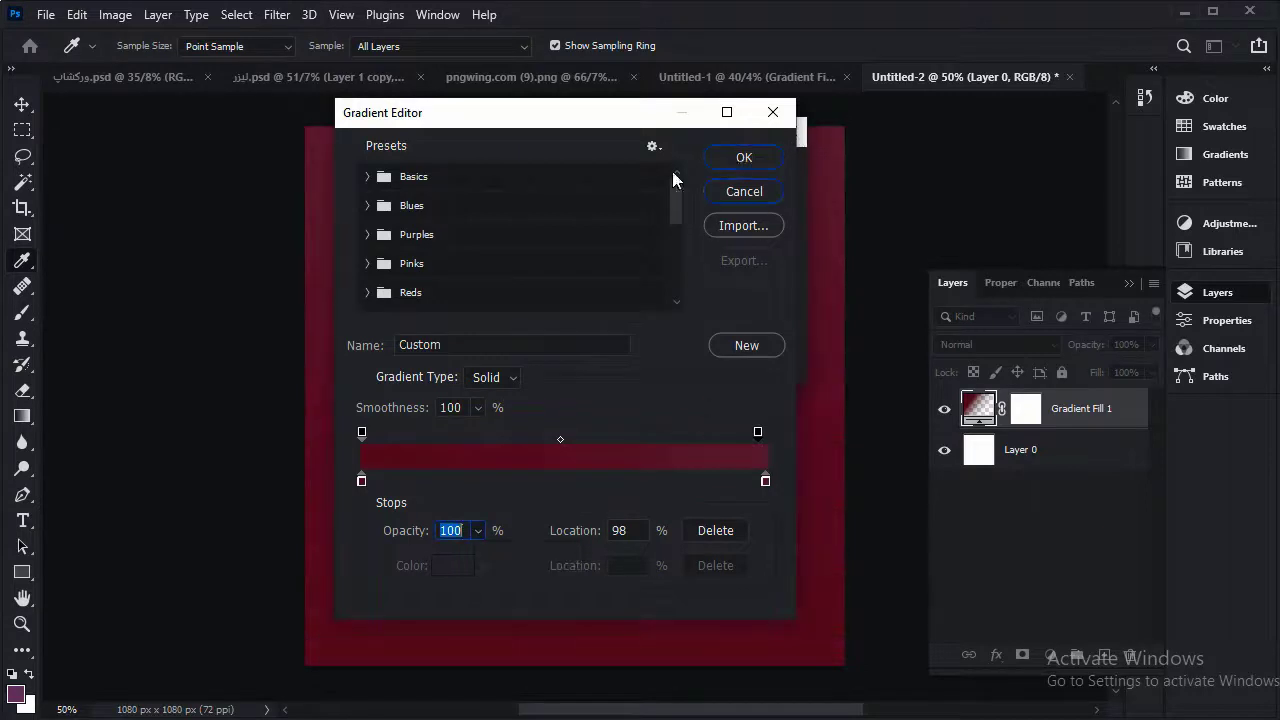
Make the gradient Radial with Scale 188 and confirm the fill layer
{"action": "left_click", "coordinate": [620, 202]}
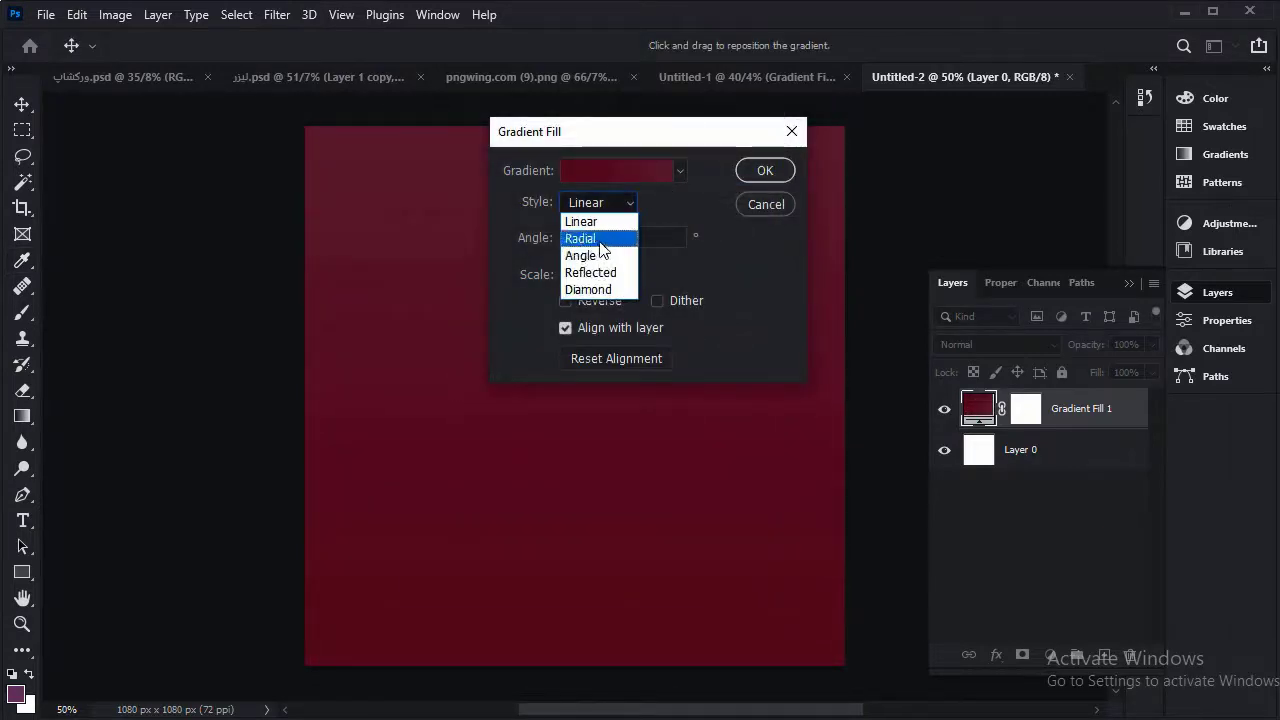
{"action": "left_click", "coordinate": [600, 240]}
{"action": "left_click", "coordinate": [611, 275]}
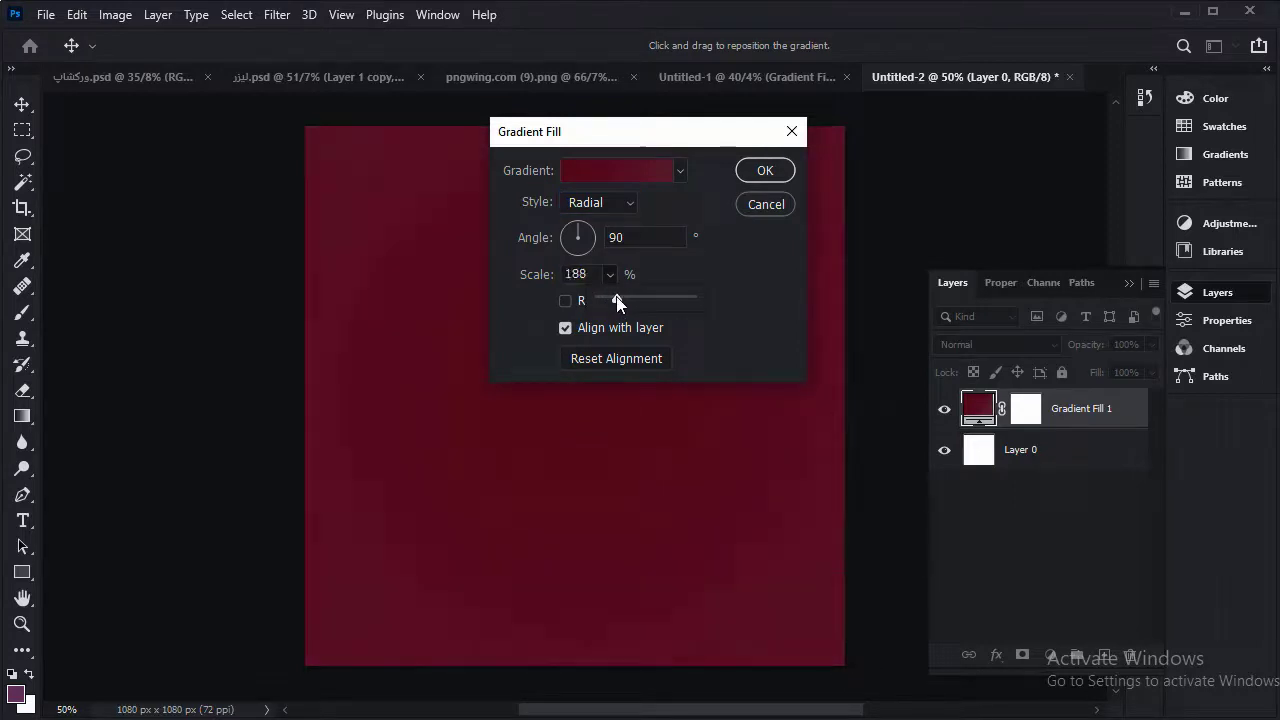
{"action": "left_click", "coordinate": [763, 170]}
Place the wooden table pngwing.com (14), scaled to about 158%, across the canvas bottom
{"action": "key", "text": "super+e"}
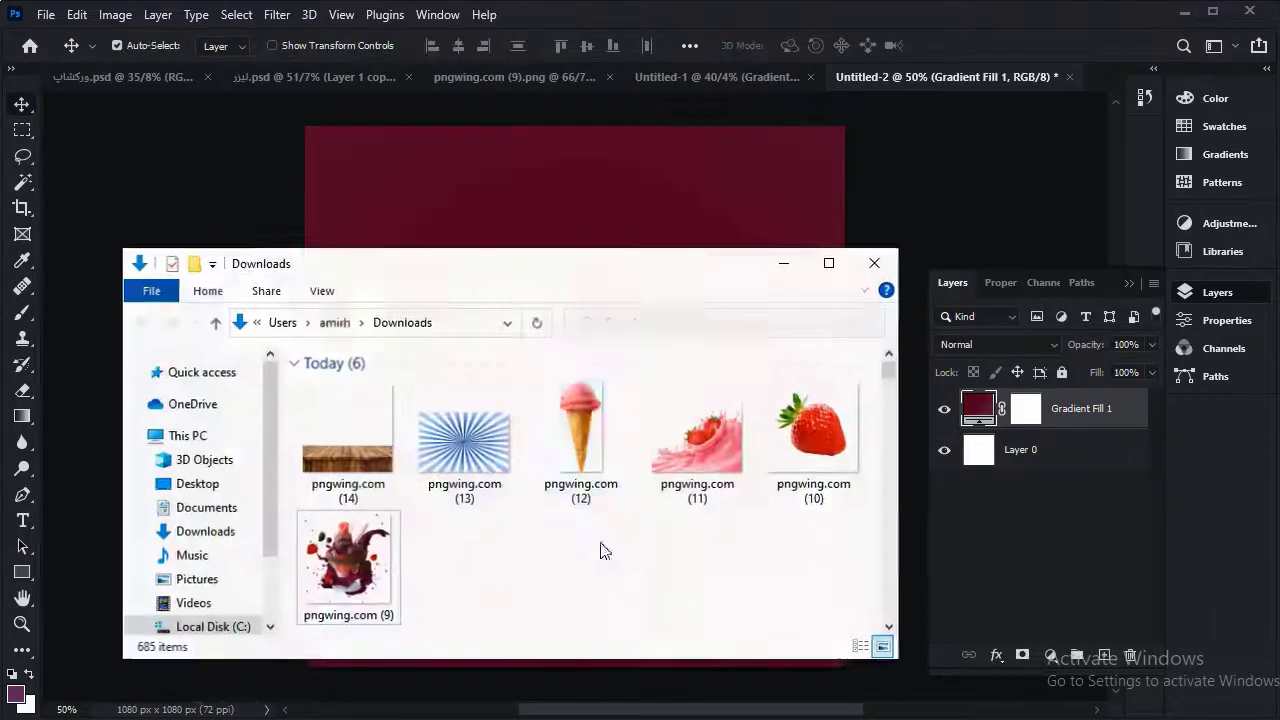
{"action": "left_click_drag", "start_coordinate": [350, 440], "coordinate": [716, 240]}
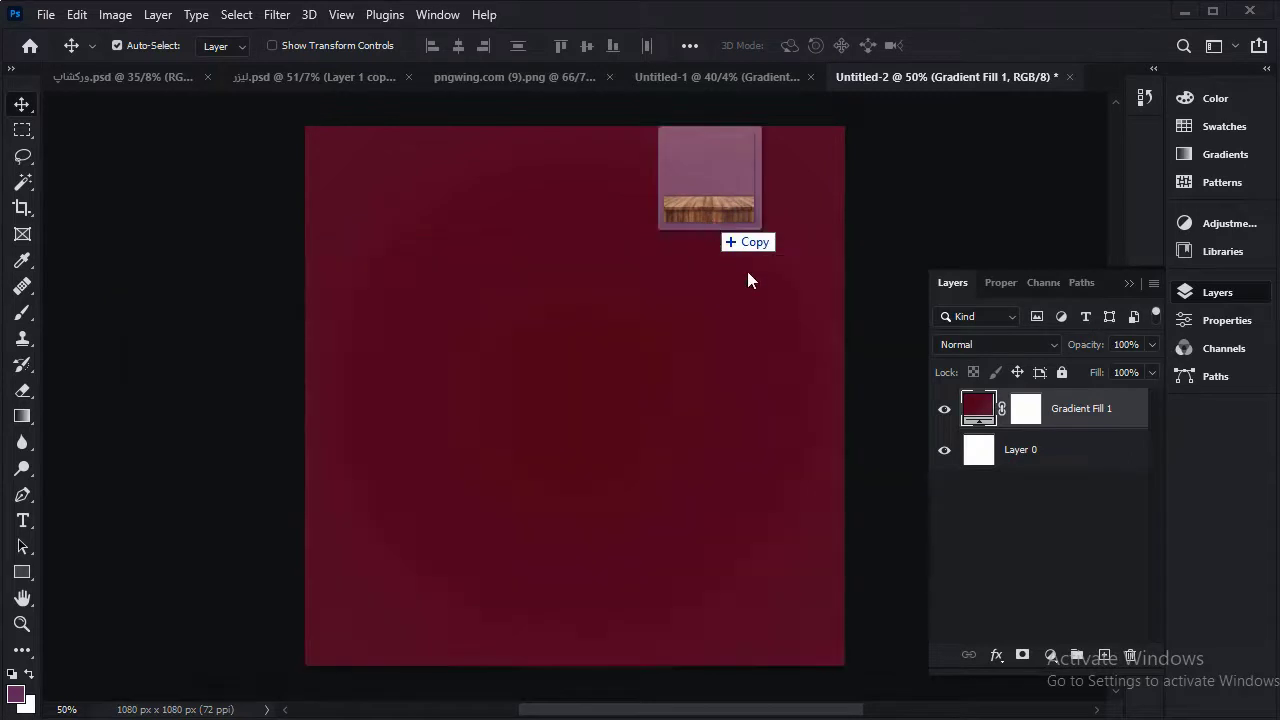
{"action": "left_click_drag", "start_coordinate": [754, 398], "coordinate": [864, 398]}
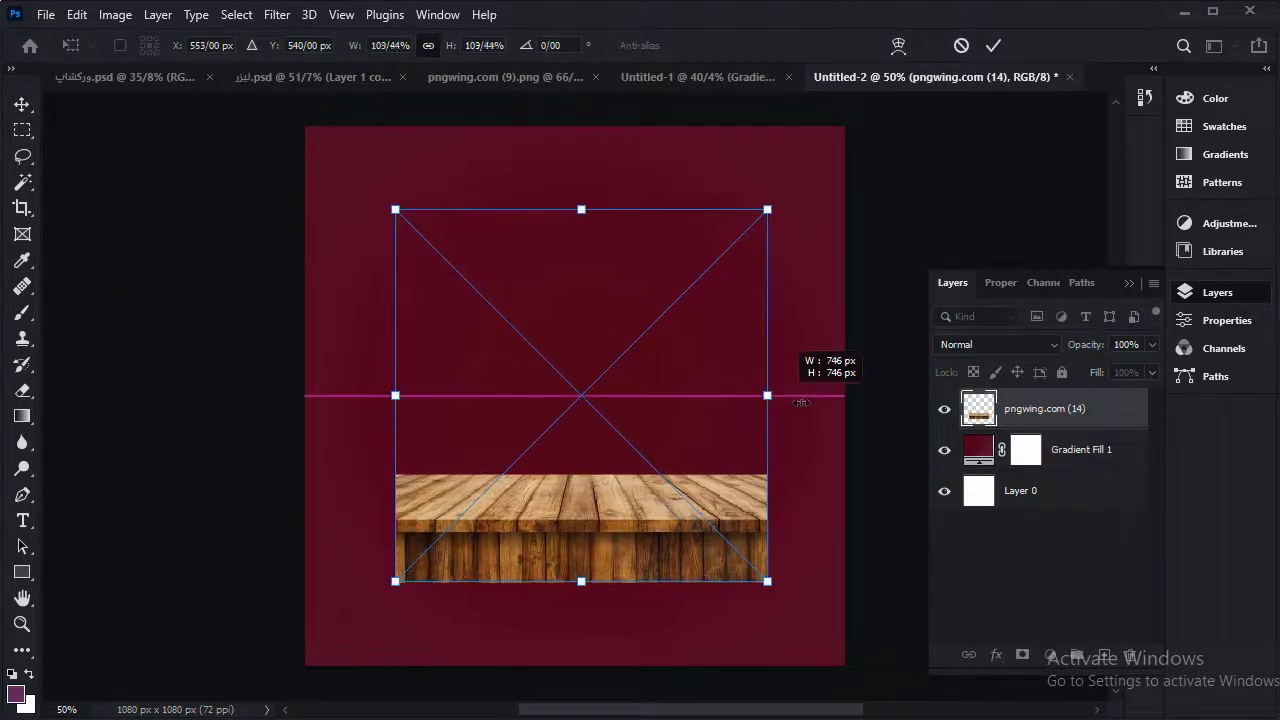
{"action": "left_click_drag", "start_coordinate": [394, 396], "coordinate": [296, 394]}
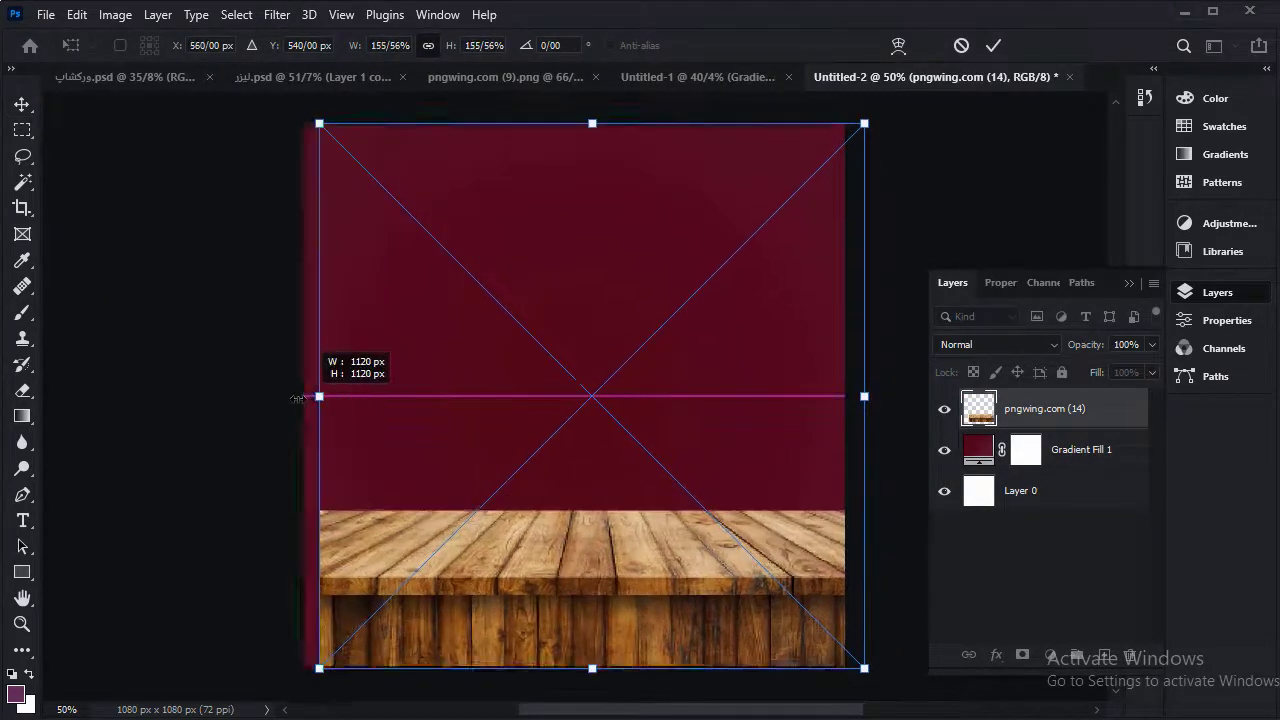
{"action": "mouse_move", "coordinate": [473, 556]}
{"action": "left_mouse_down"}
{"action": "mouse_move", "coordinate": [484, 606]}
{"action": "mouse_move", "coordinate": [471, 606]}
{"action": "left_mouse_up"}
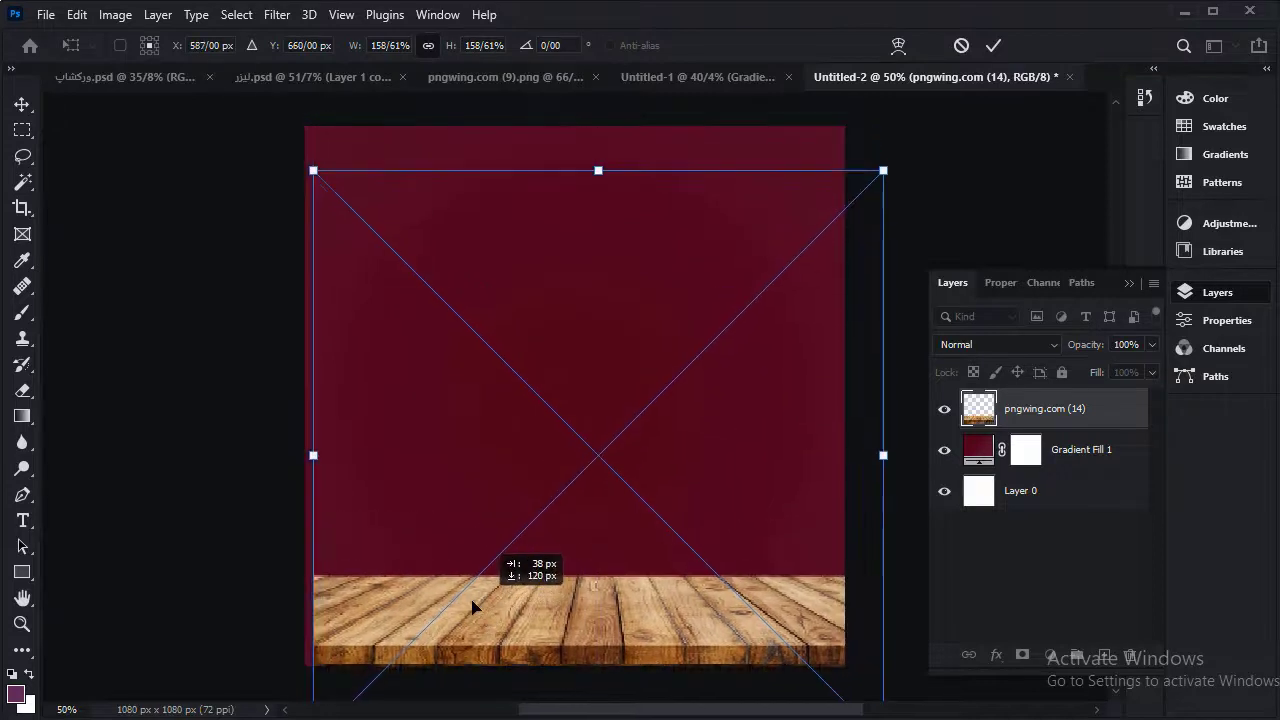
{"action": "left_click_drag", "start_coordinate": [660, 537], "coordinate": [644, 534]}
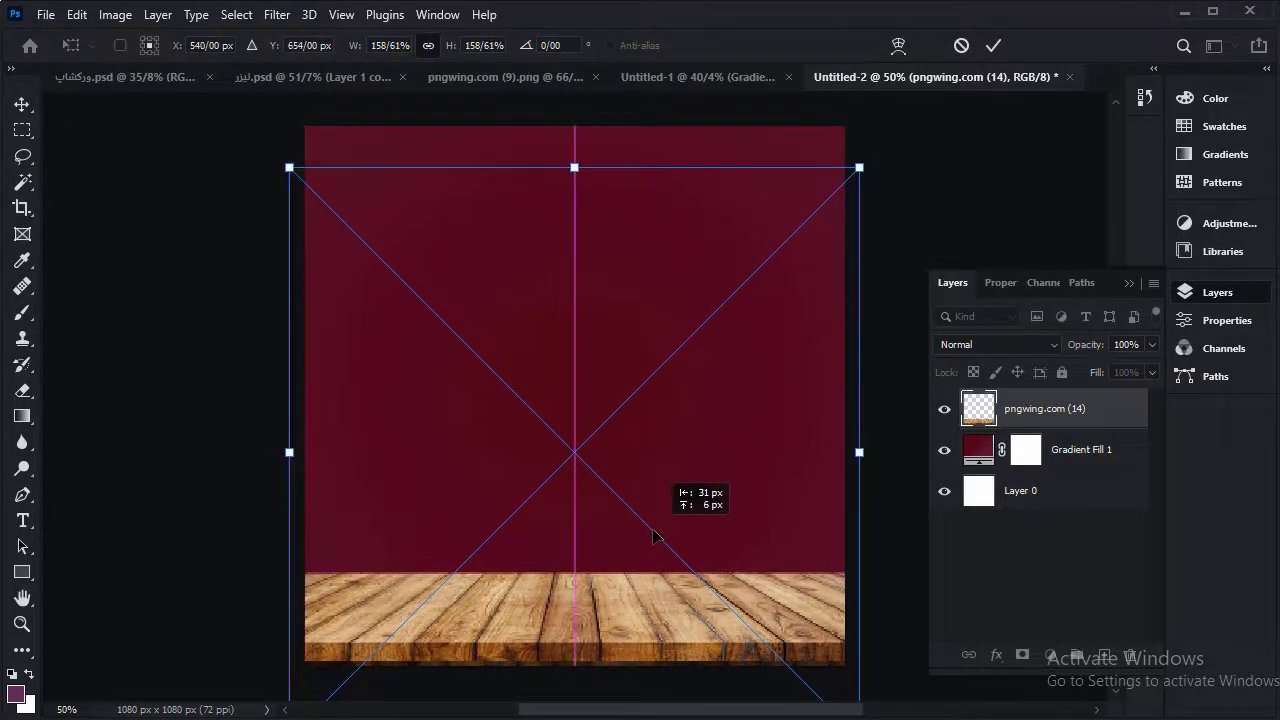
{"action": "key", "text": "Return"}
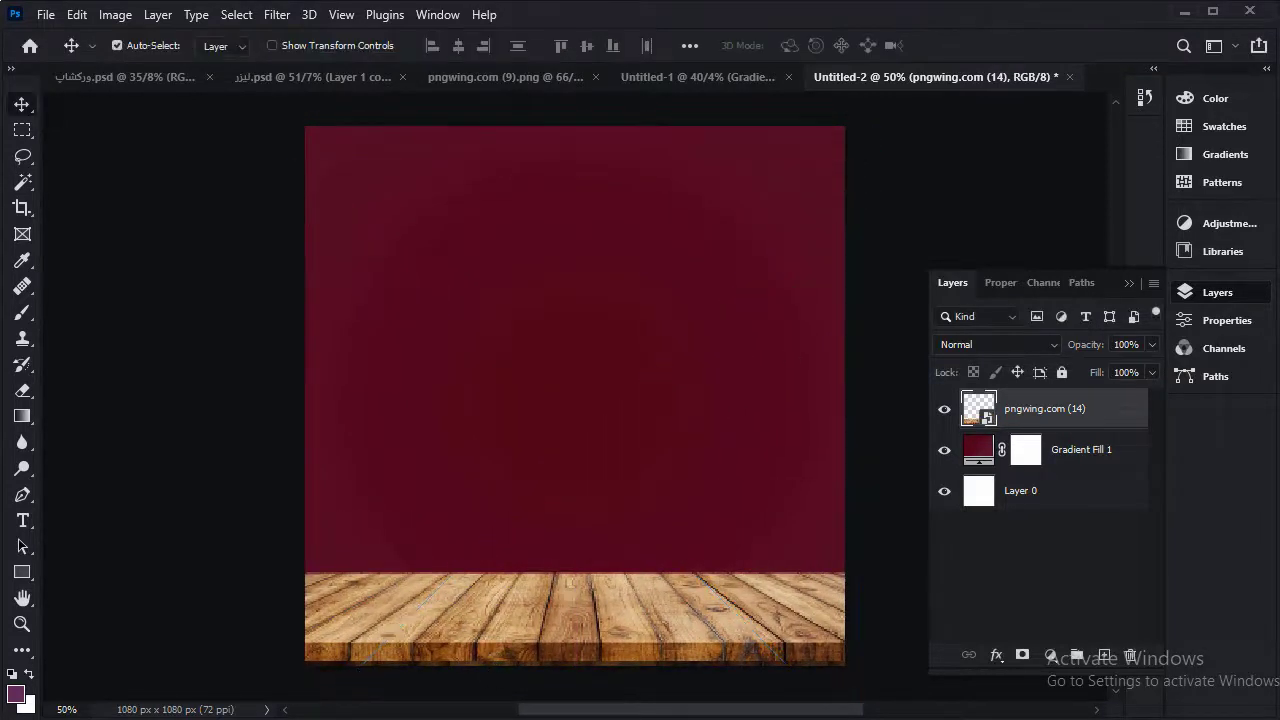
{"action": "key", "text": "alt+Tab"}
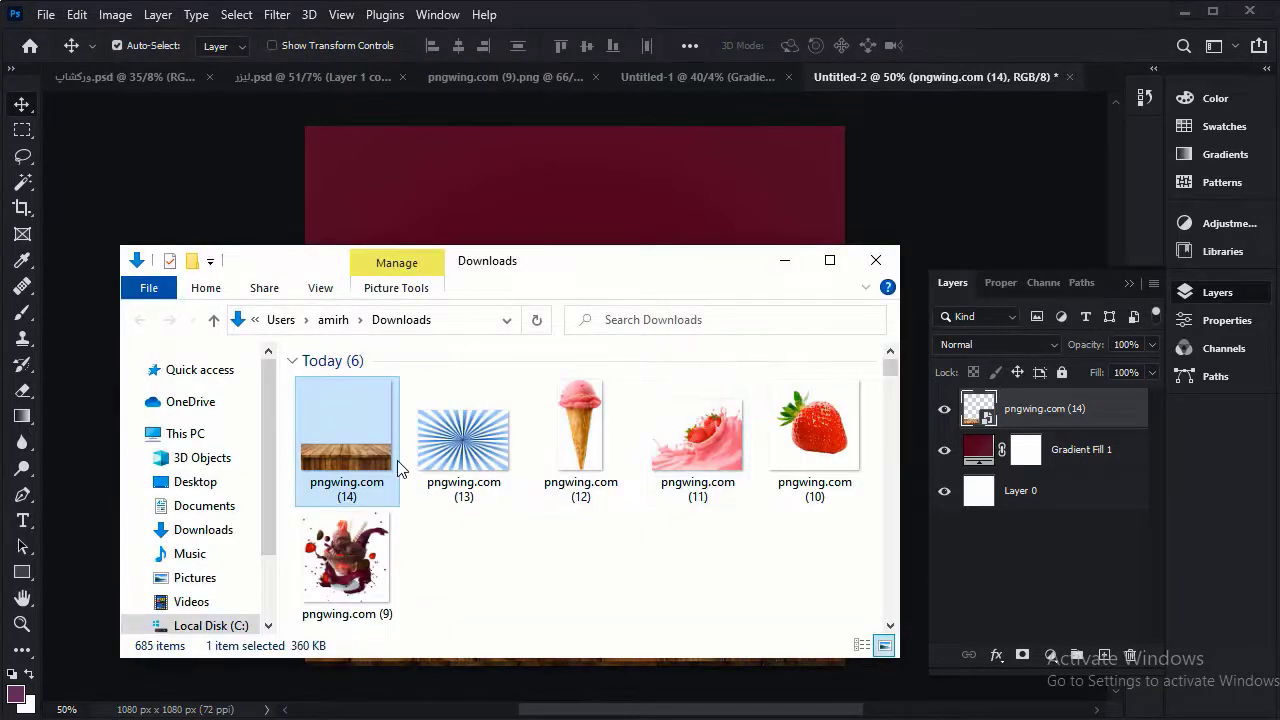
Place the sundae pngwing.com (9) on the table, centred on a vertical ruler guide
{"action": "mouse_move", "coordinate": [346, 562]}
{"action": "left_mouse_down"}
{"action": "mouse_move", "coordinate": [697, 230]}
{"action": "mouse_move", "coordinate": [691, 240]}
{"action": "left_mouse_up"}
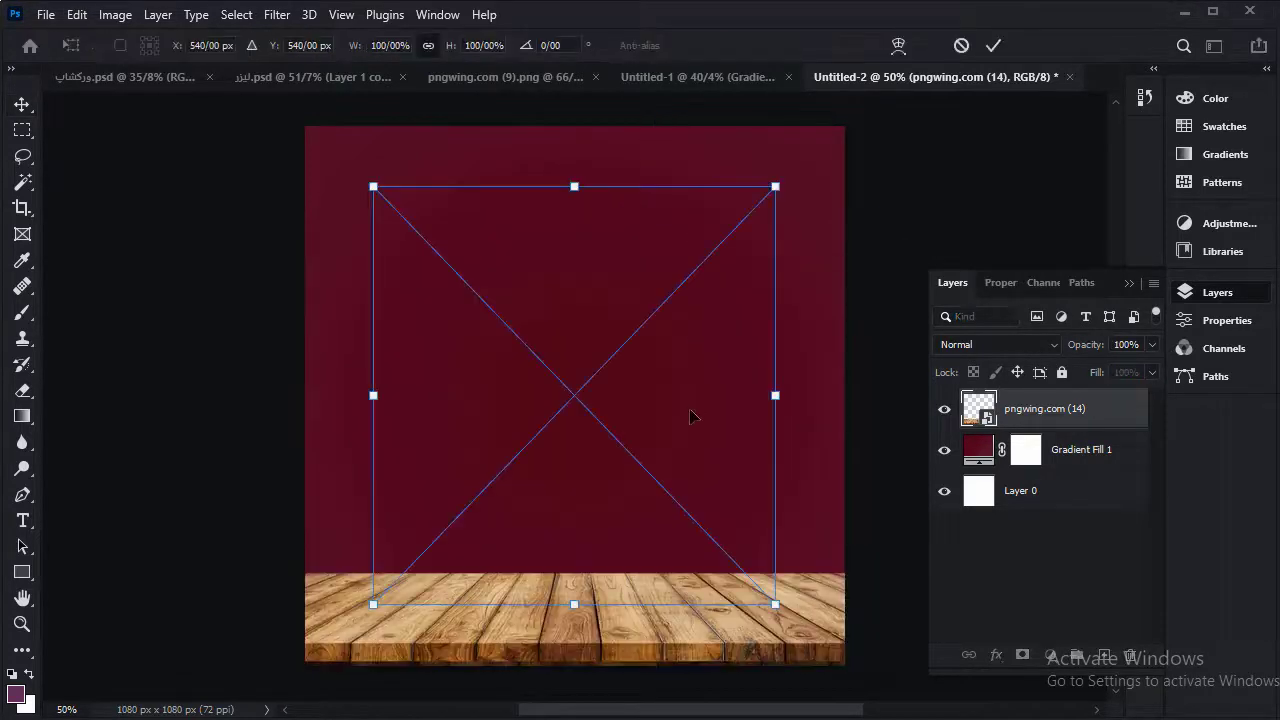
{"action": "left_click_drag", "start_coordinate": [563, 436], "coordinate": [577, 503]}
{"action": "key", "text": "ctrl+r"}
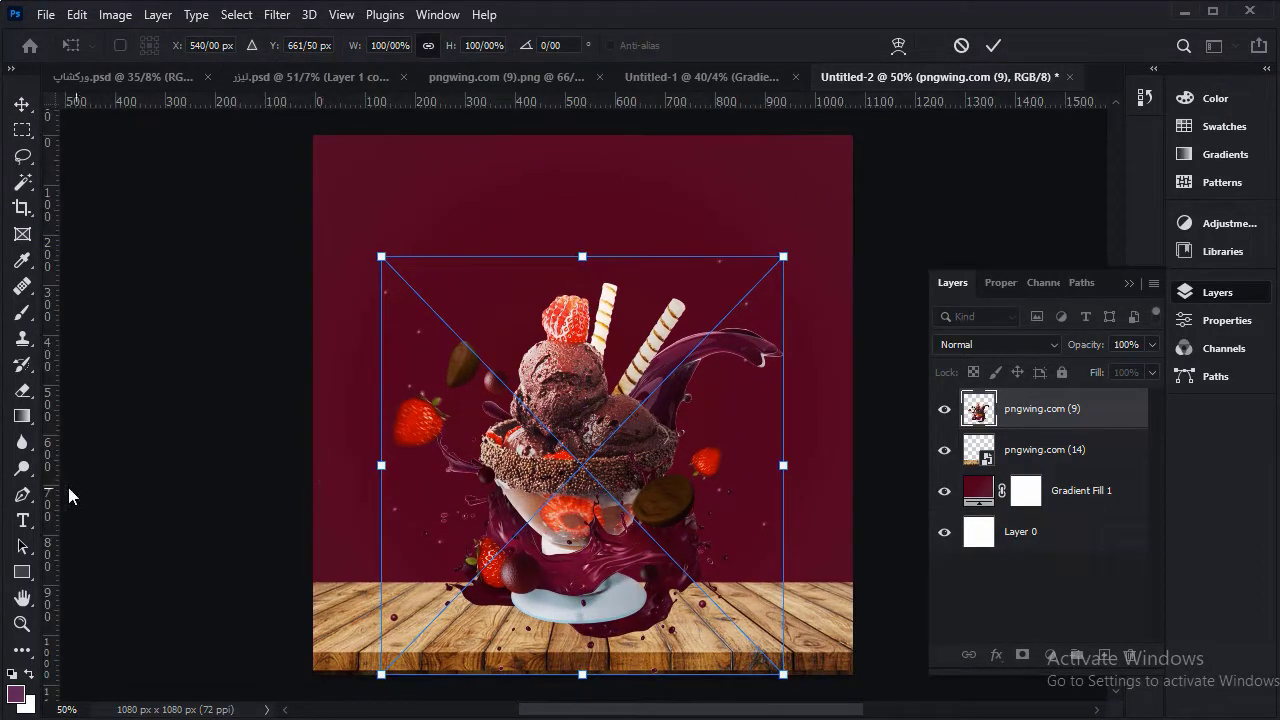
{"action": "key", "text": "Return"}
{"action": "mouse_move", "coordinate": [50, 490]}
{"action": "left_mouse_down"}
{"action": "mouse_move", "coordinate": [481, 486]}
{"action": "mouse_move", "coordinate": [583, 470]}
{"action": "left_mouse_up"}
{"action": "left_click_drag", "start_coordinate": [657, 489], "coordinate": [663, 495]}
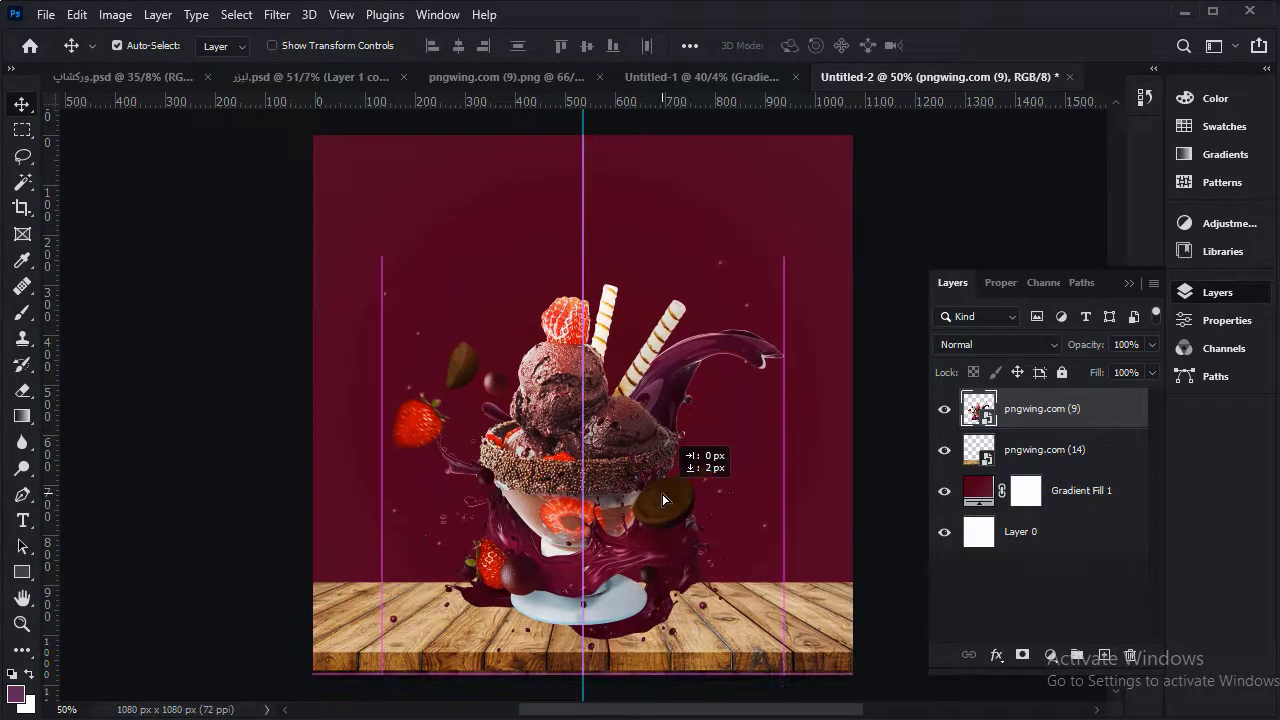
{"action": "key", "text": "alt+Tab"}
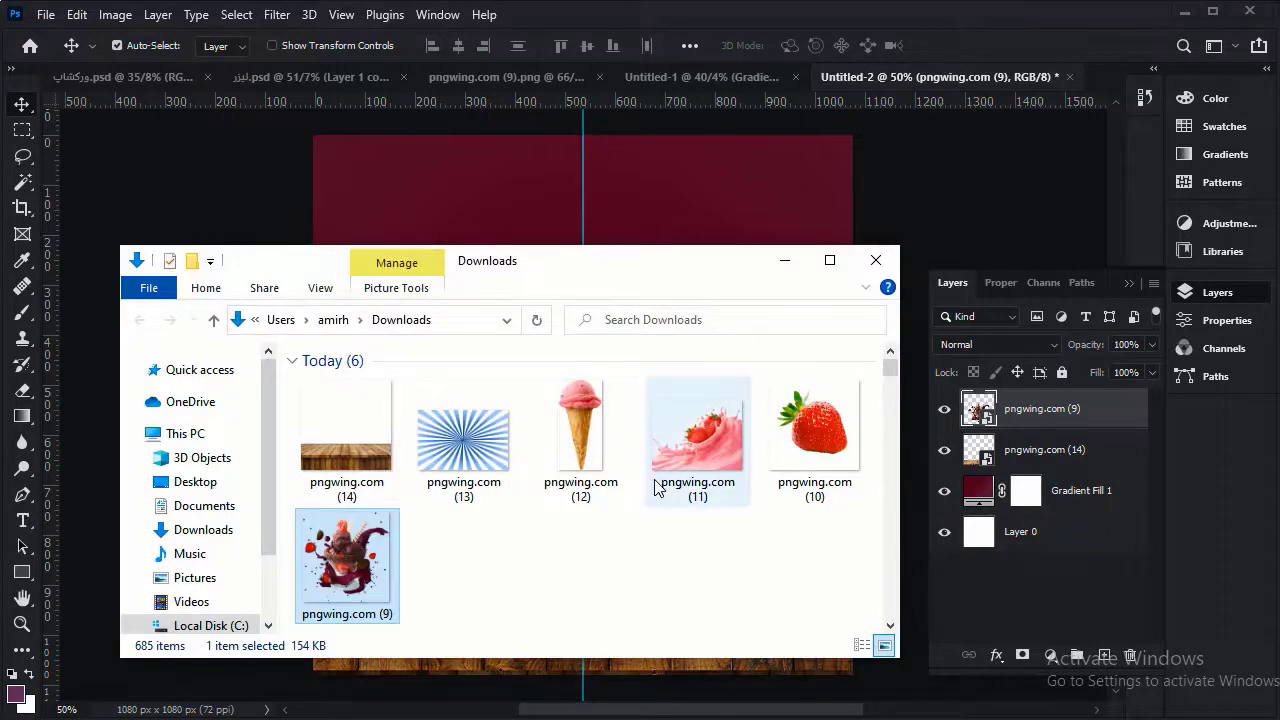
Rasterize the wooden table layer pngwing.com (14) via its right-click menu
{"action": "left_click", "coordinate": [785, 260]}
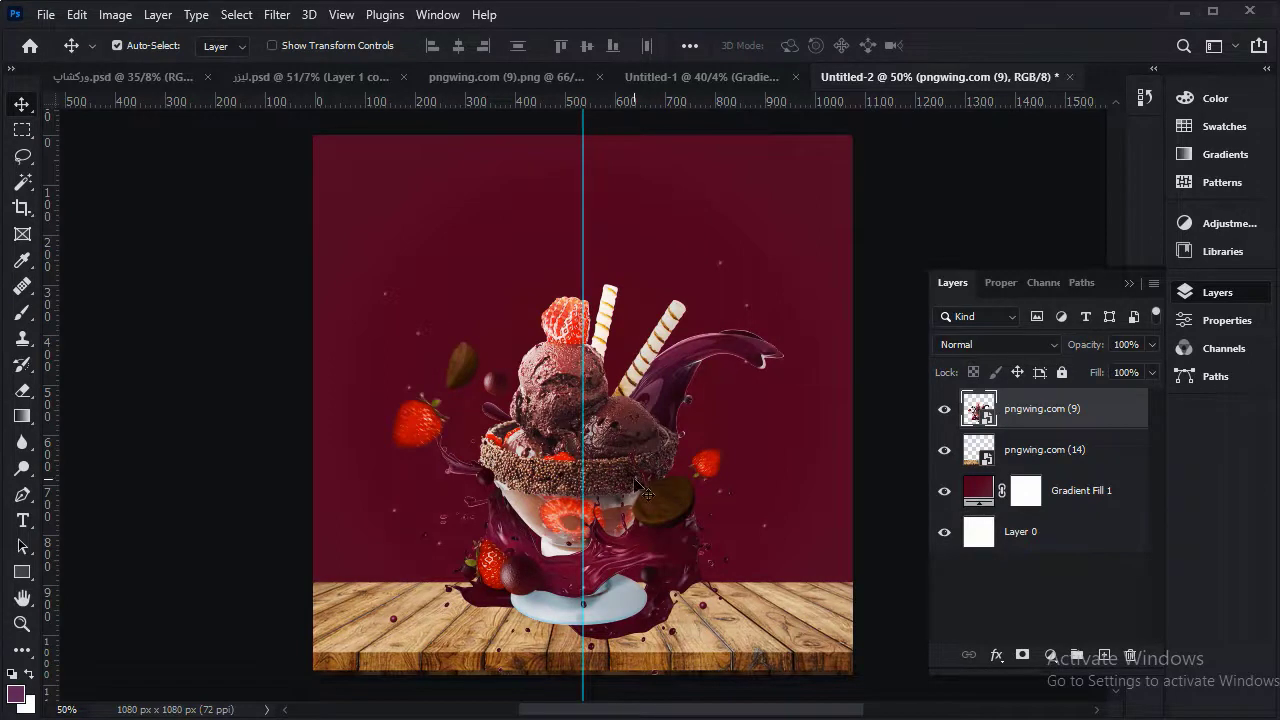
{"action": "left_click", "coordinate": [768, 657]}
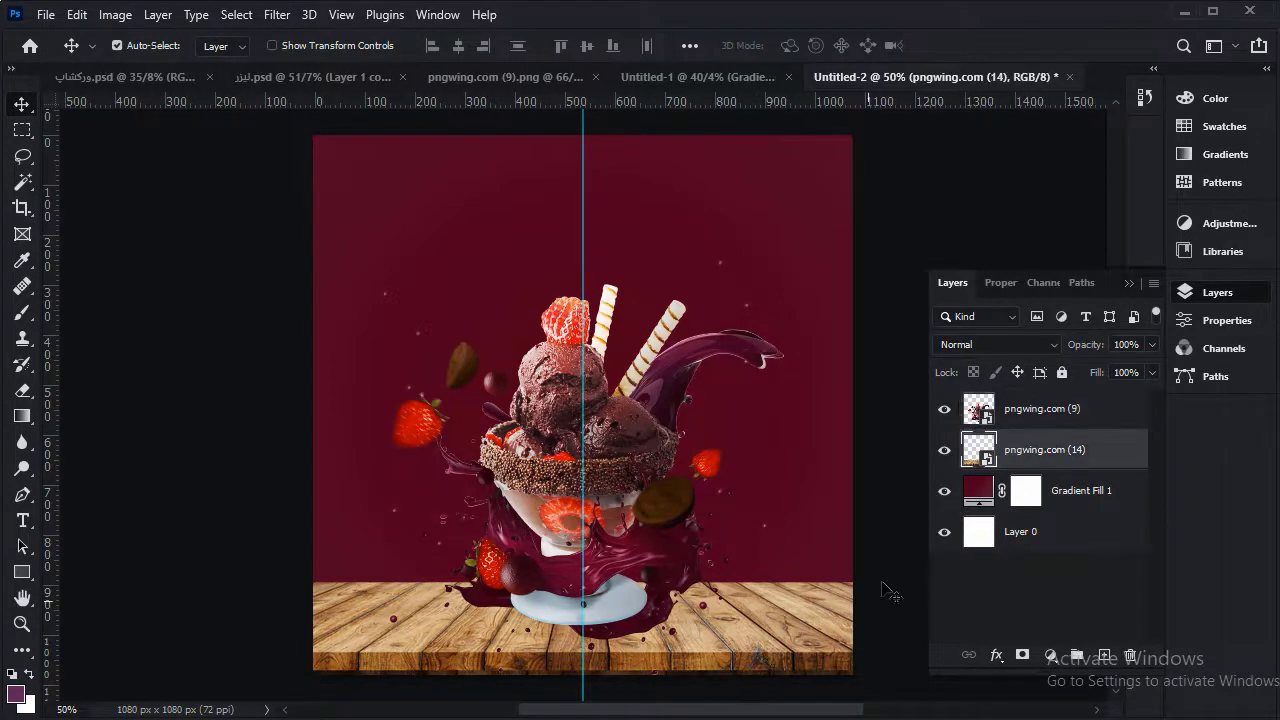
{"action": "right_click", "coordinate": [1086, 453]}
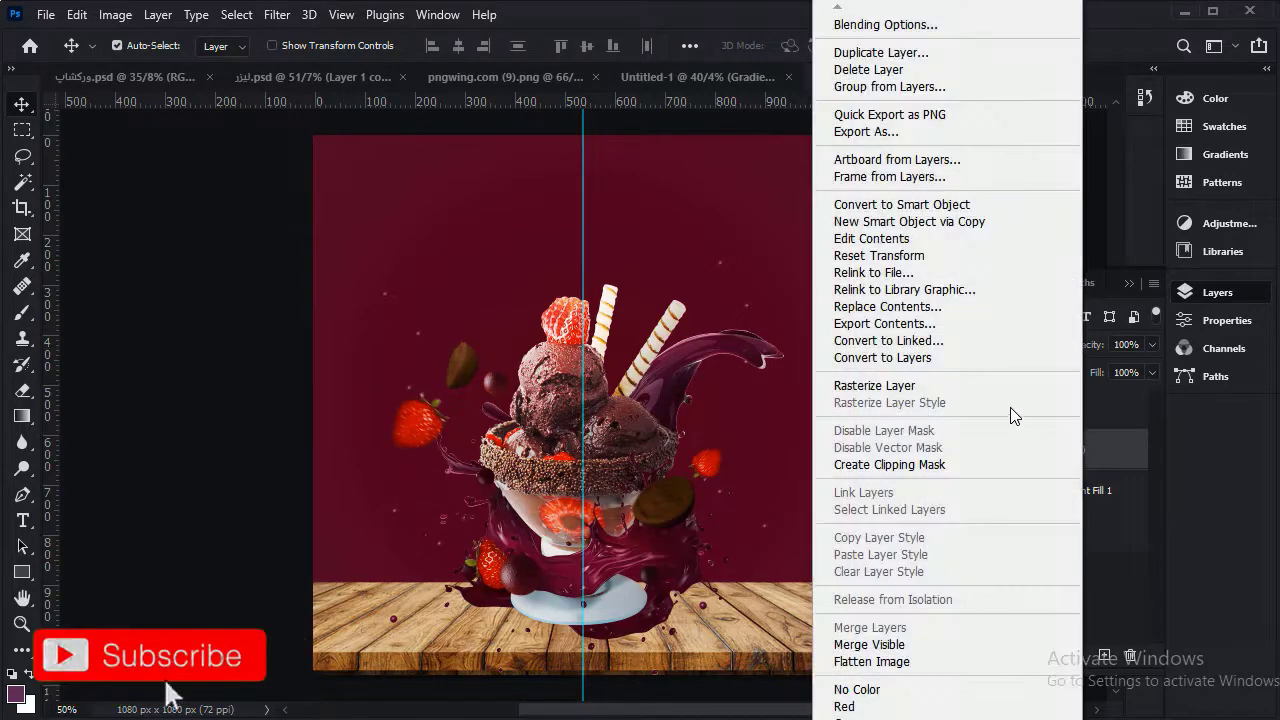
{"action": "left_click", "coordinate": [908, 384]}
Apply Color Balance of +53 red and −14 magenta to the table's midtones
{"action": "key", "text": "ctrl"}
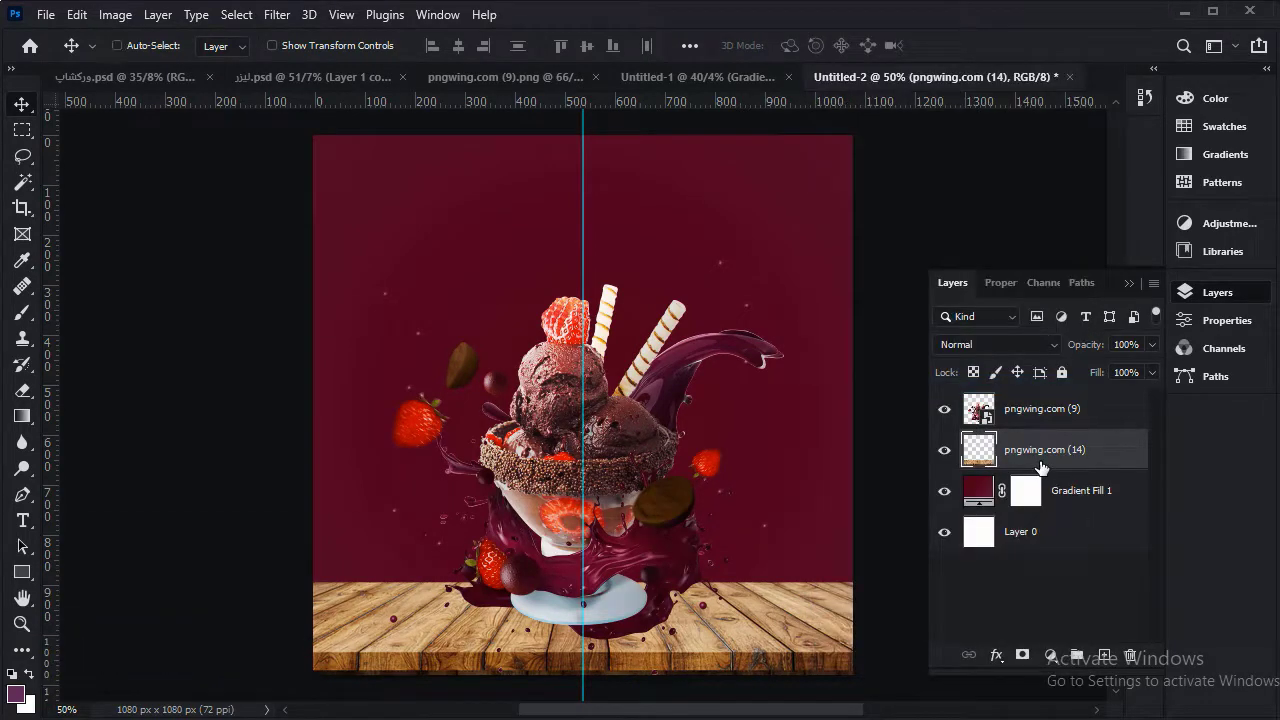
{"action": "key", "text": "ctrl+b"}
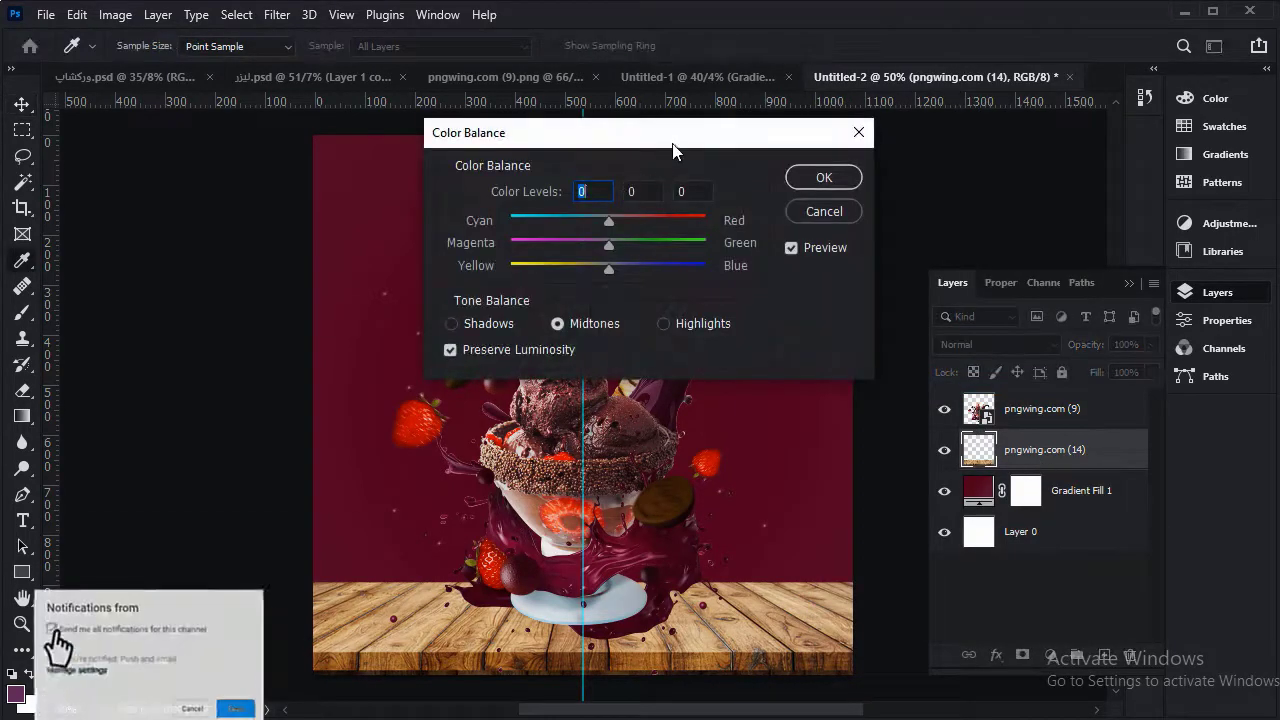
{"action": "mouse_move", "coordinate": [683, 145]}
{"action": "left_mouse_down"}
{"action": "mouse_move", "coordinate": [722, 190]}
{"action": "mouse_move", "coordinate": [847, 173]}
{"action": "left_mouse_up"}
{"action": "mouse_move", "coordinate": [774, 249]}
{"action": "left_mouse_down"}
{"action": "mouse_move", "coordinate": [825, 251]}
{"action": "mouse_move", "coordinate": [757, 274]}
{"action": "mouse_move", "coordinate": [793, 276]}
{"action": "mouse_move", "coordinate": [760, 279]}
{"action": "left_mouse_up"}
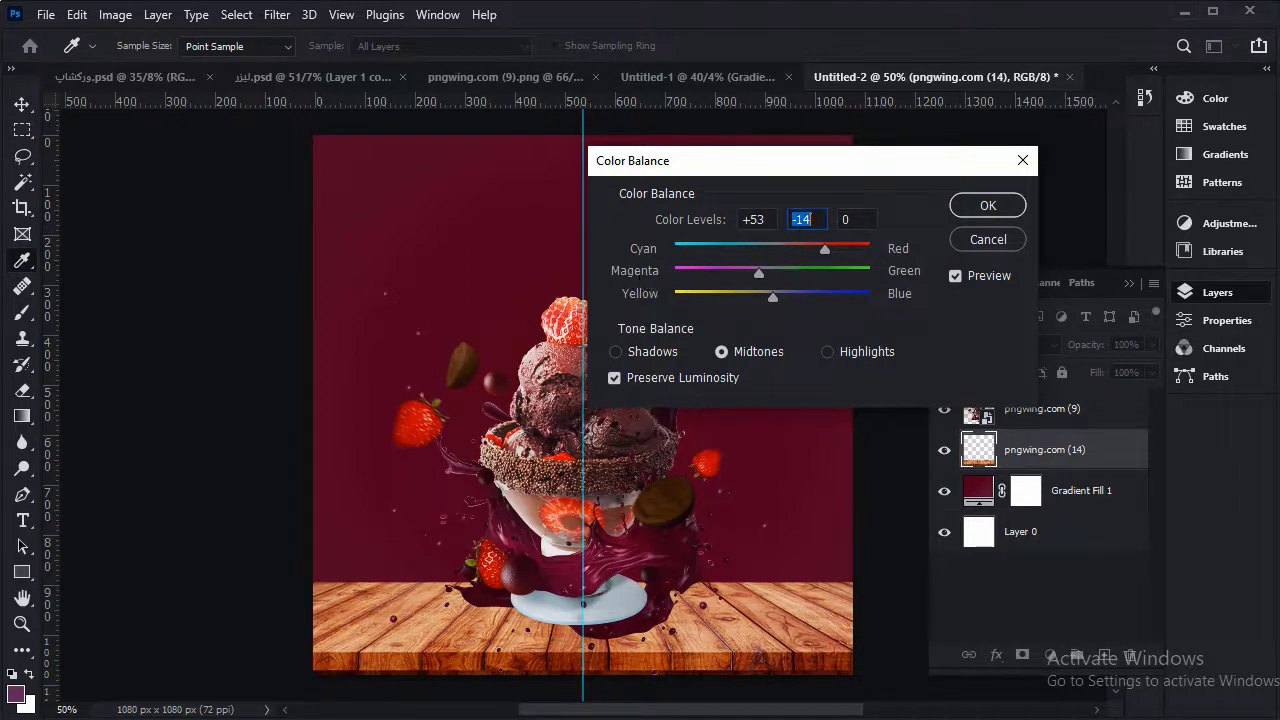
{"action": "left_click", "coordinate": [986, 206]}
{"action": "key", "text": "v"}
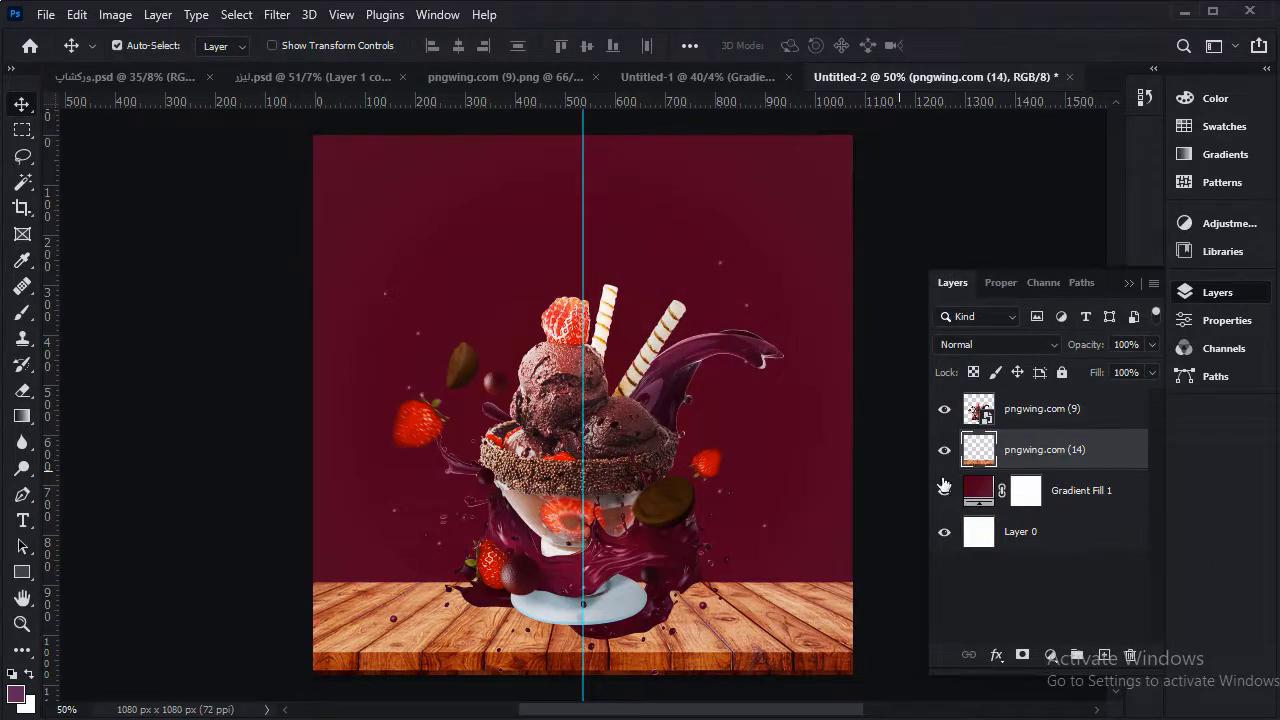
Add a new layer below the gradient and choose a desaturated maroon brush colour
{"action": "left_click", "coordinate": [990, 505]}
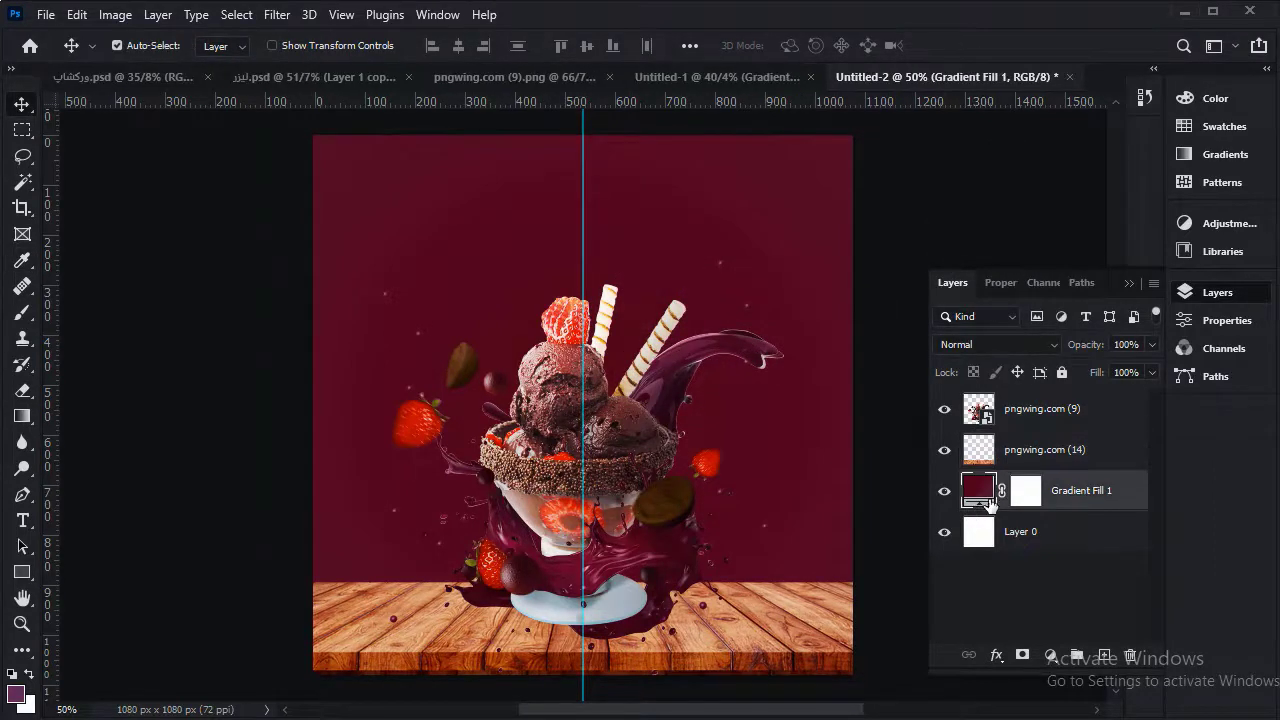
{"action": "left_click", "coordinate": [1104, 656]}
{"action": "left_click_drag", "start_coordinate": [1085, 490], "coordinate": [1096, 540]}
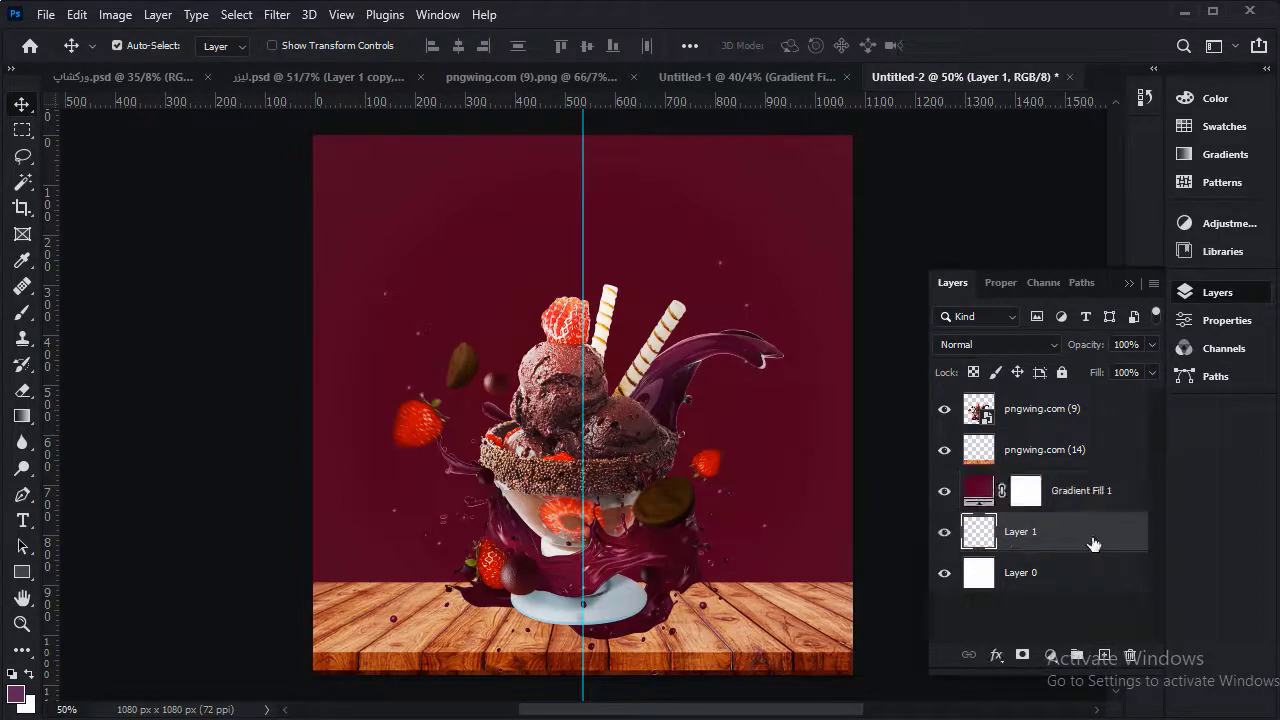
{"action": "left_click", "coordinate": [22, 318]}
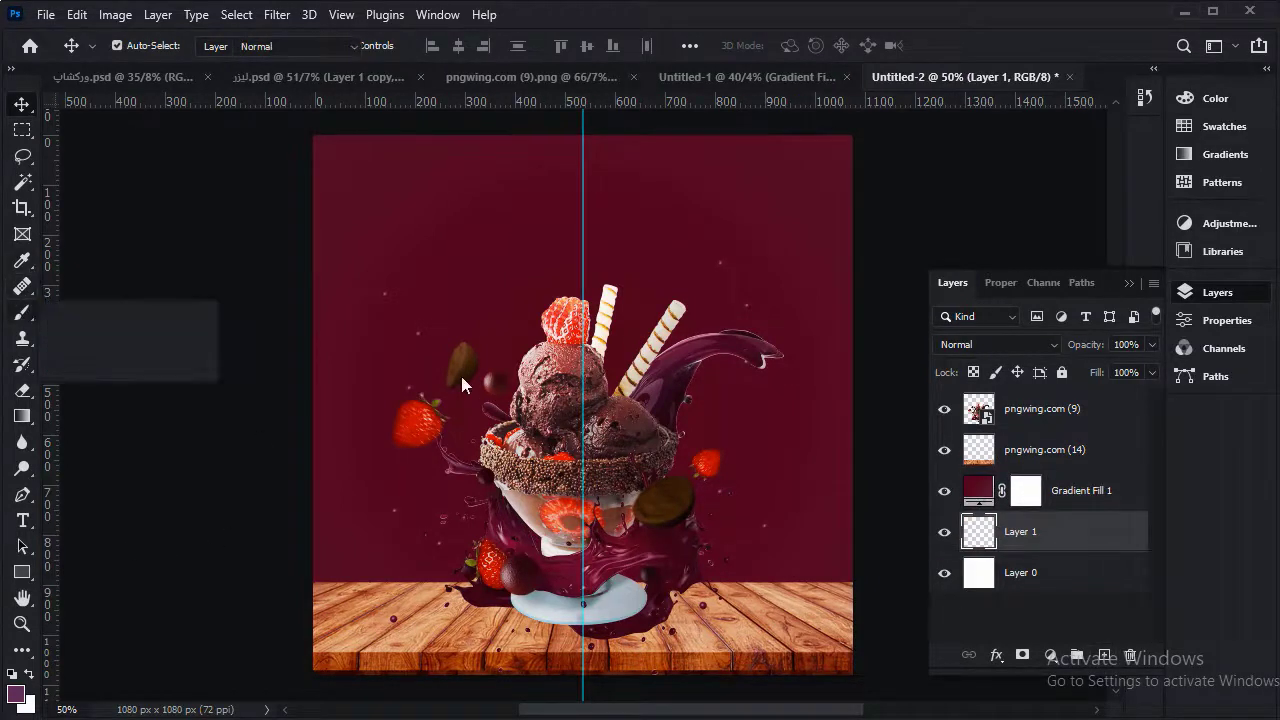
{"action": "left_click", "coordinate": [517, 275], "text": "alt"}
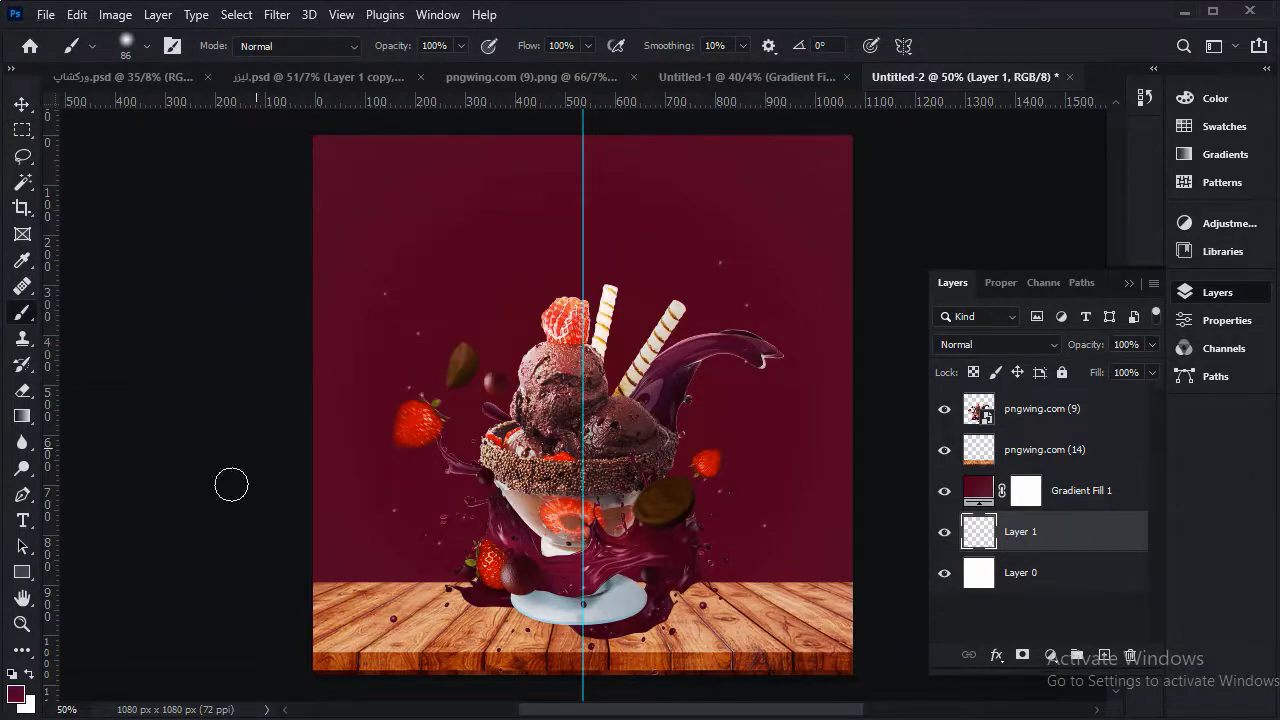
{"action": "left_click", "coordinate": [15, 695]}
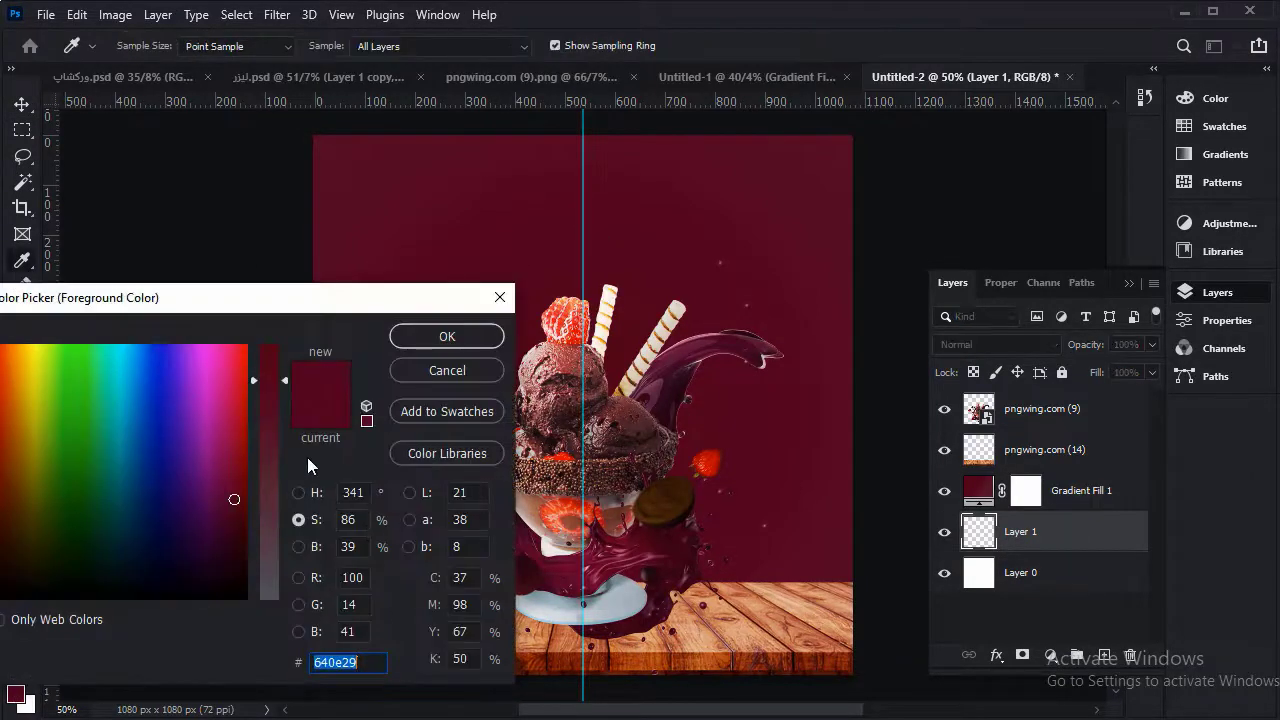
{"action": "left_click_drag", "start_coordinate": [270, 399], "coordinate": [272, 429]}
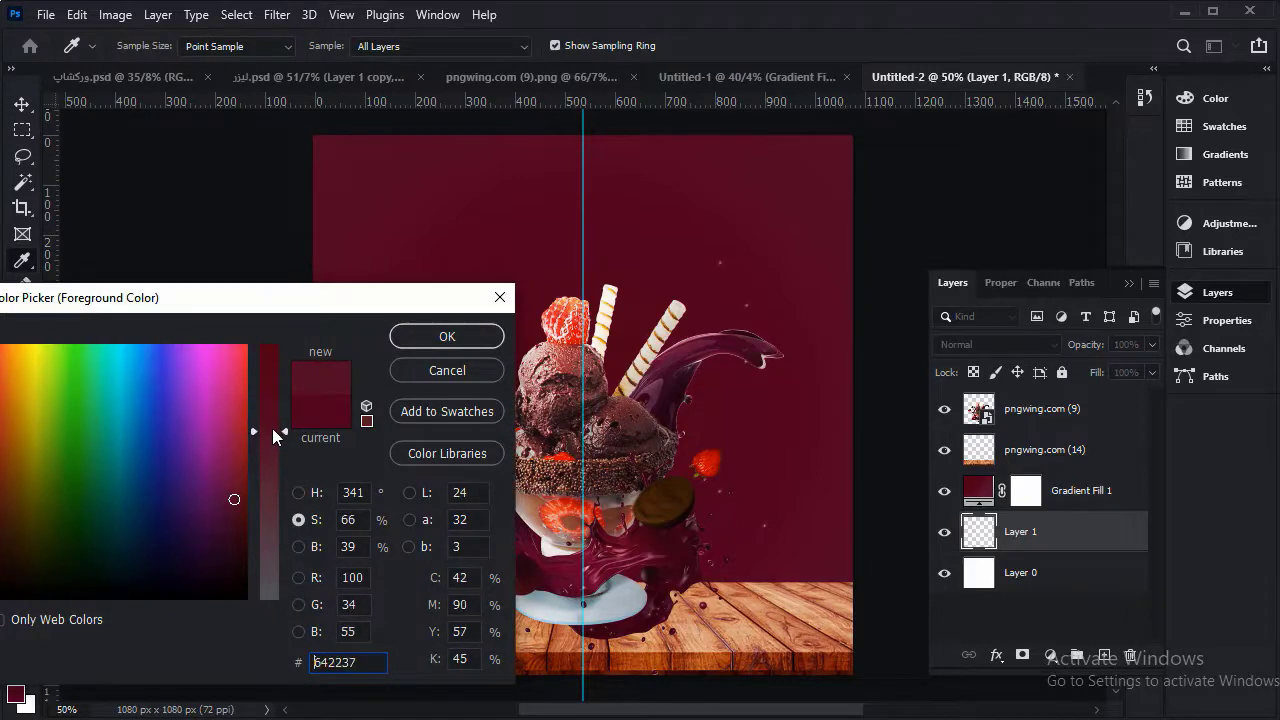
{"action": "left_click", "coordinate": [447, 336]}
Paint a ~700 px soft maroon spot behind the sundae, above Gradient Fill 1 at 82% opacity
{"action": "left_click_drag", "start_coordinate": [561, 416], "coordinate": [691, 407]}
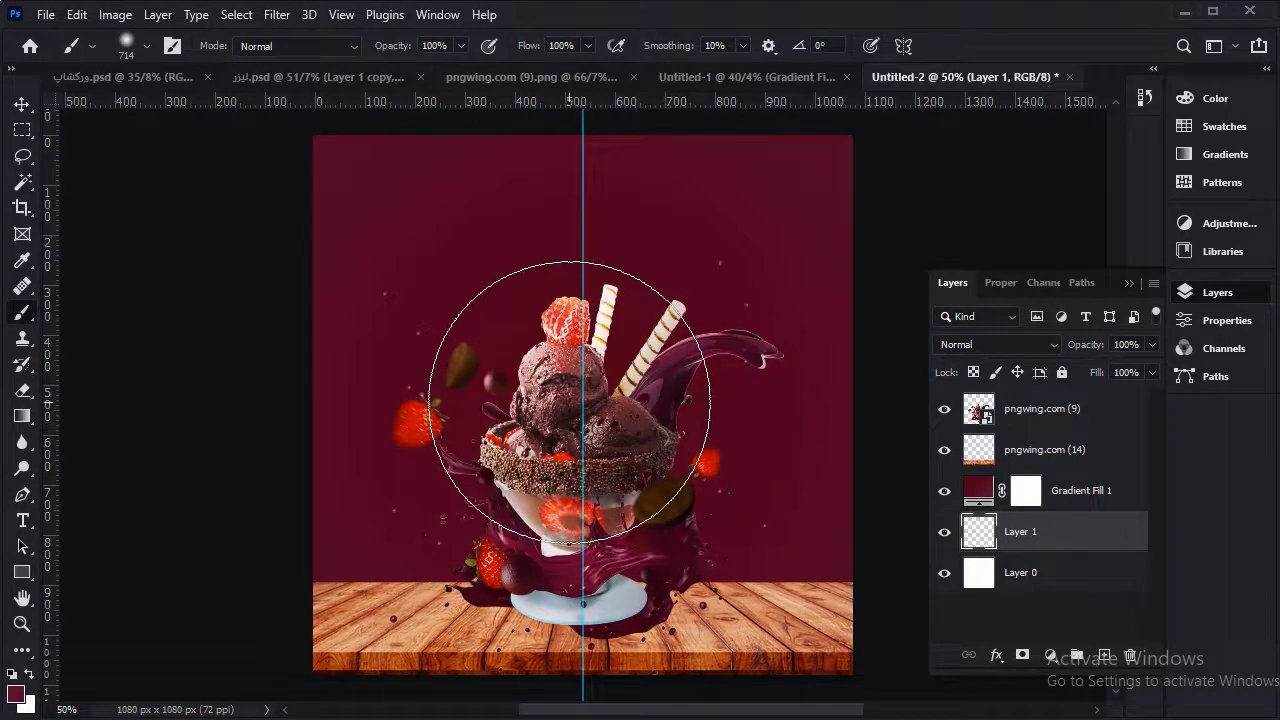
{"action": "left_click", "coordinate": [570, 403]}
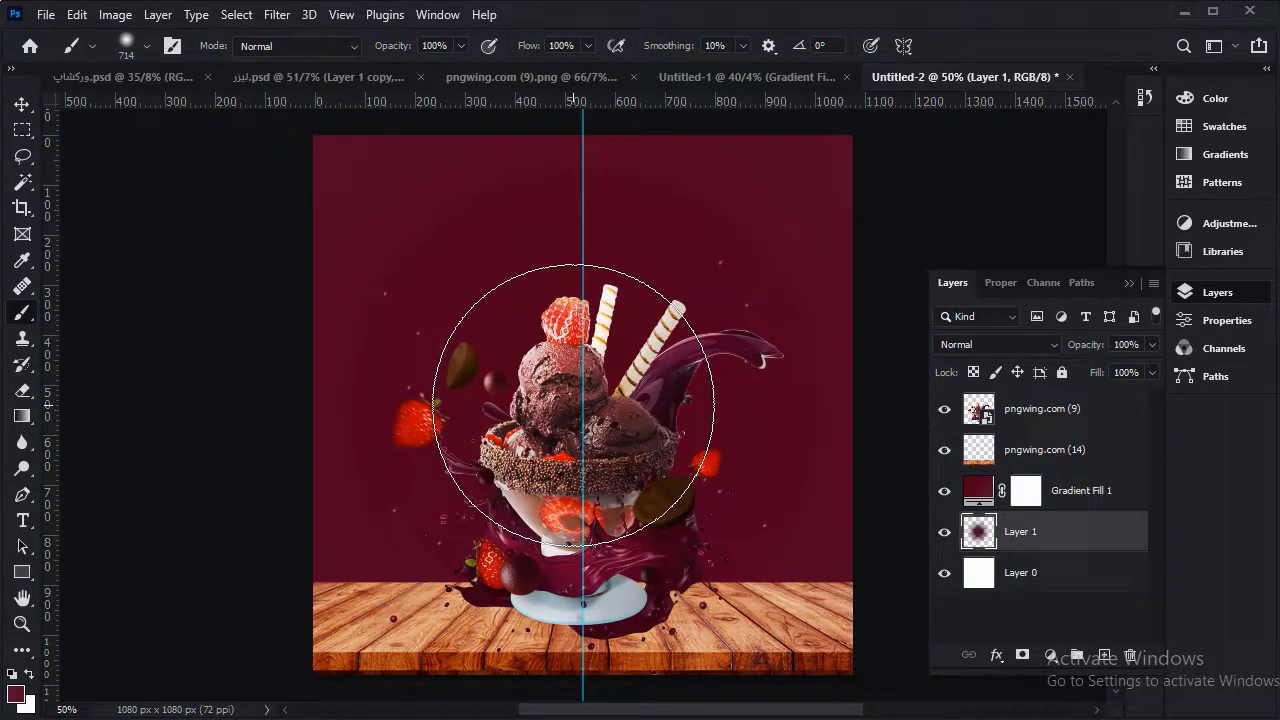
{"action": "left_click_drag", "start_coordinate": [1048, 537], "coordinate": [1047, 481]}
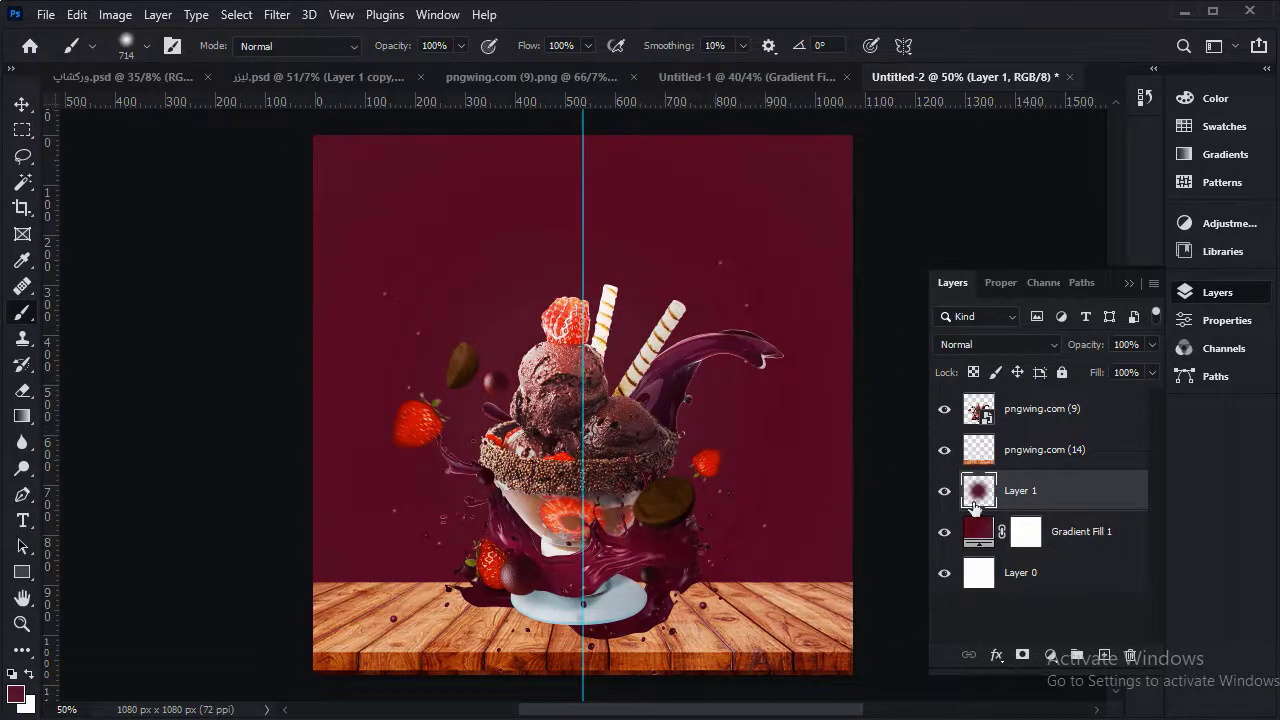
{"action": "left_click_drag", "start_coordinate": [1100, 346], "coordinate": [1083, 347]}
{"action": "left_click_drag", "start_coordinate": [1088, 346], "coordinate": [1094, 348]}
Copy the purple sunburst layer pngwing.com (13) from Untitled-1 into Untitled-2 behind the sundae
{"action": "left_click", "coordinate": [16, 108]}
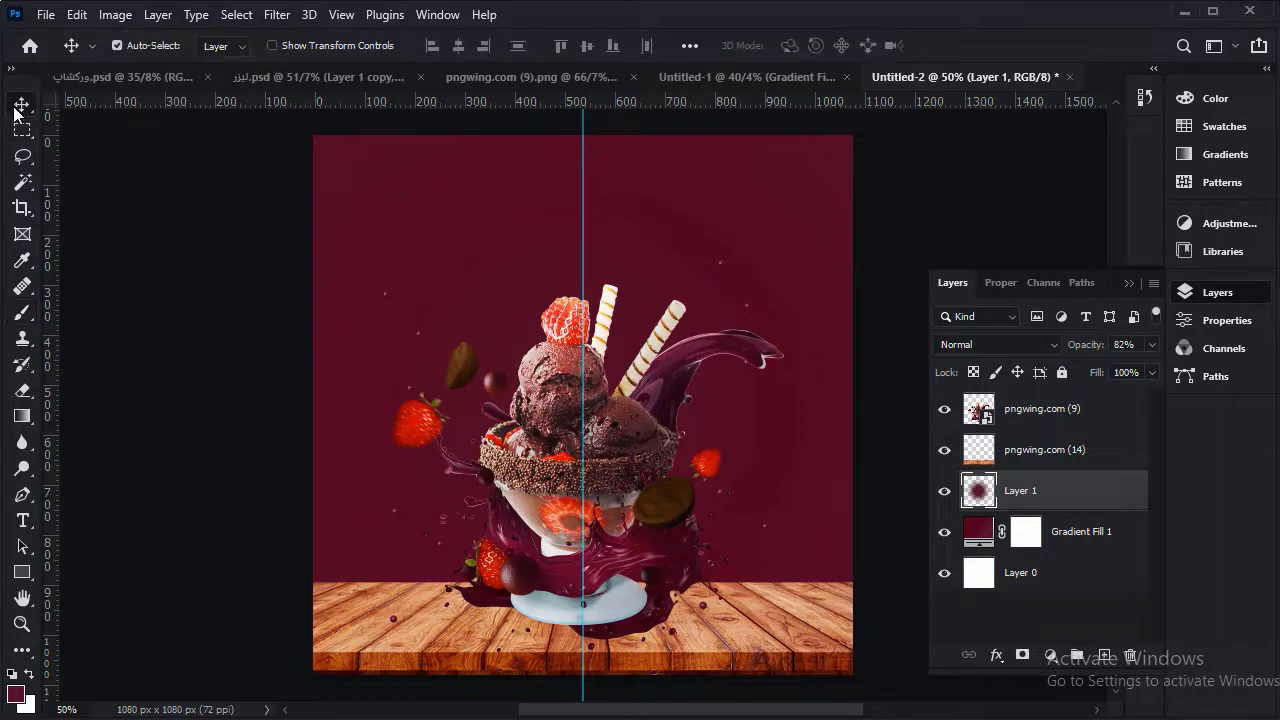
{"action": "left_click", "coordinate": [678, 82]}
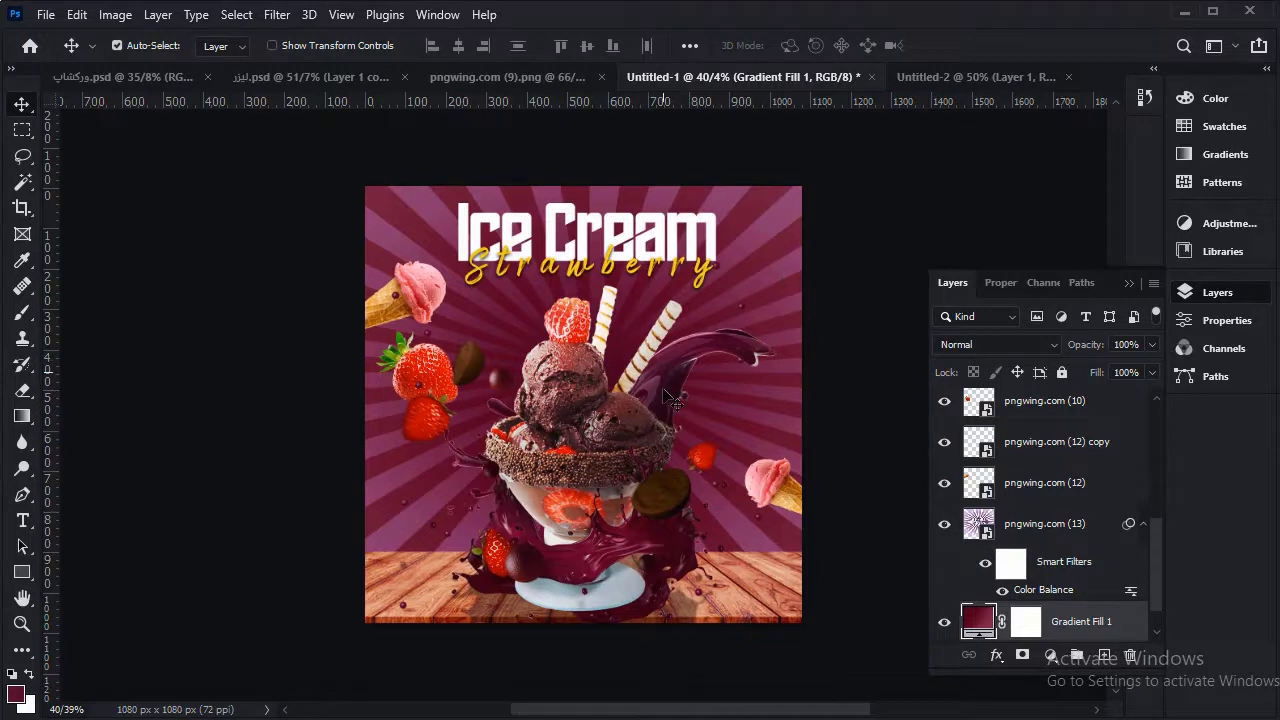
{"action": "left_click", "coordinate": [1063, 524]}
{"action": "left_click", "coordinate": [935, 77]}
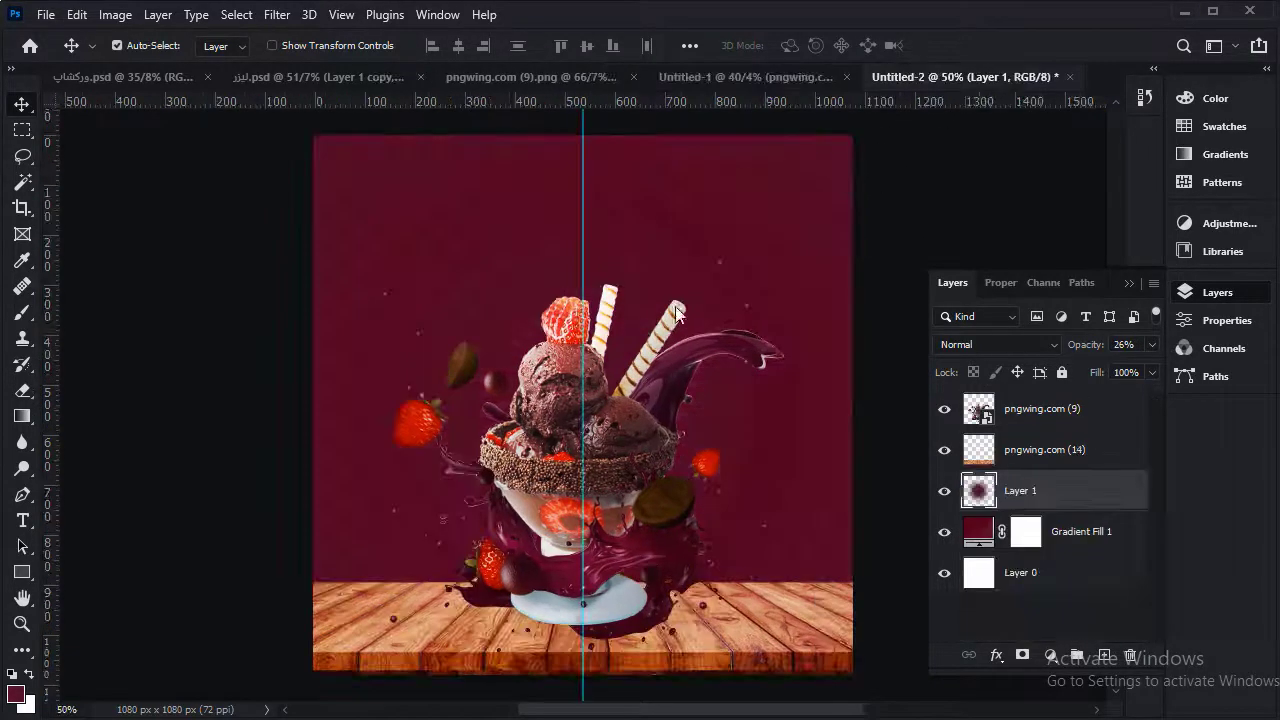
{"action": "left_click_drag", "start_coordinate": [676, 314], "coordinate": [820, 456]}
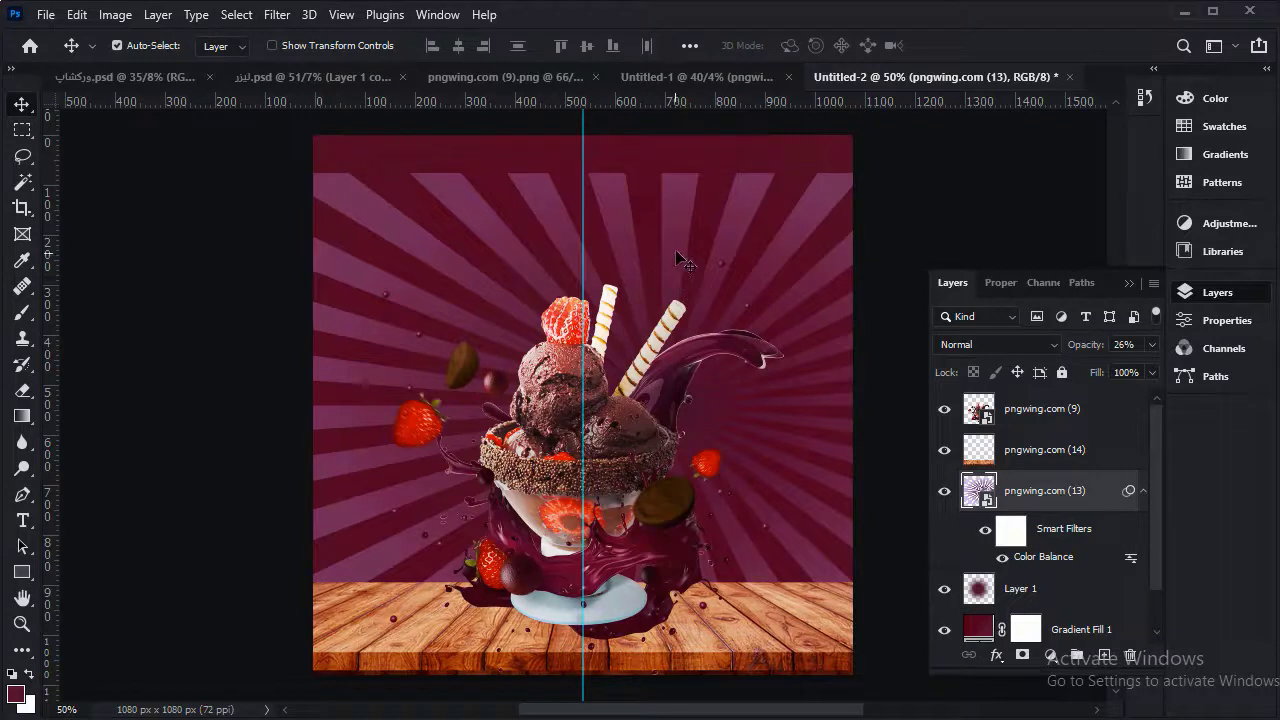
{"action": "mouse_move", "coordinate": [668, 250]}
{"action": "left_mouse_down"}
{"action": "mouse_move", "coordinate": [627, 213]}
{"action": "mouse_move", "coordinate": [616, 225]}
{"action": "left_mouse_up"}
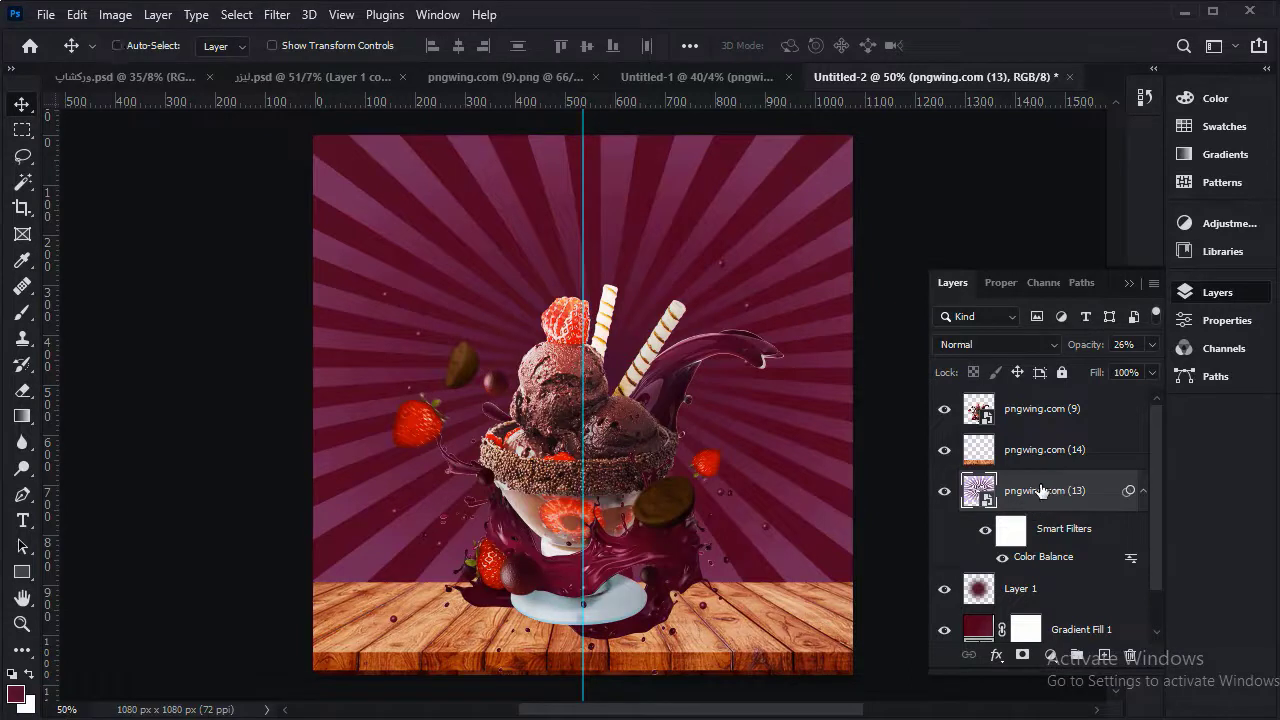
Cancel a stray Color Balance, then drag strawberry pngwing.com (10) from Untitled-1 beside the sundae
{"action": "key", "text": "ctrl+b"}
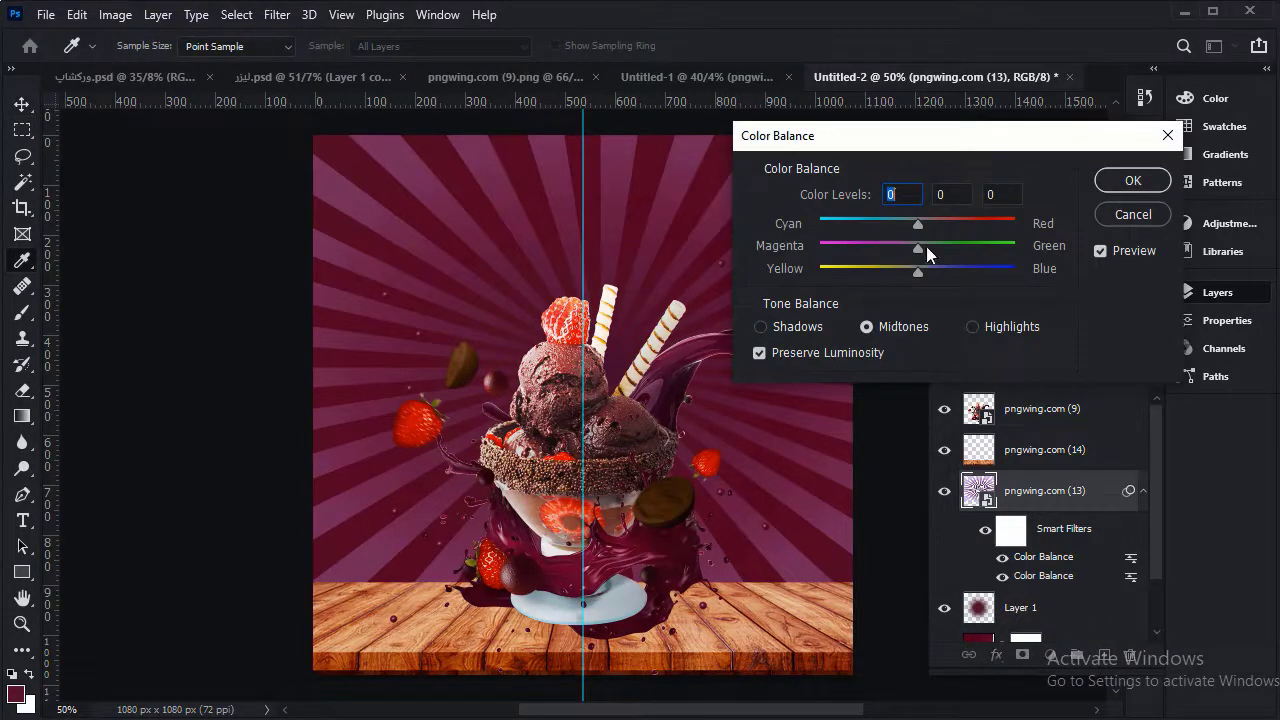
{"action": "left_click", "coordinate": [1140, 213]}
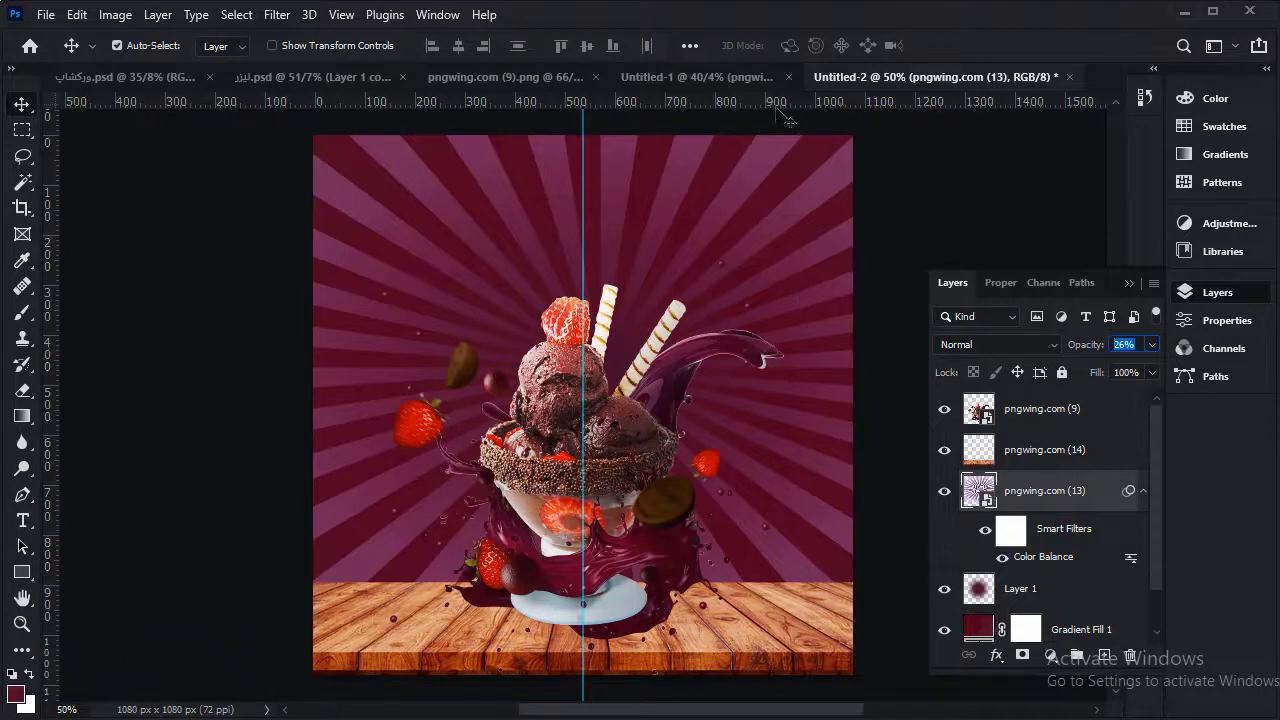
{"action": "left_click", "coordinate": [709, 88]}
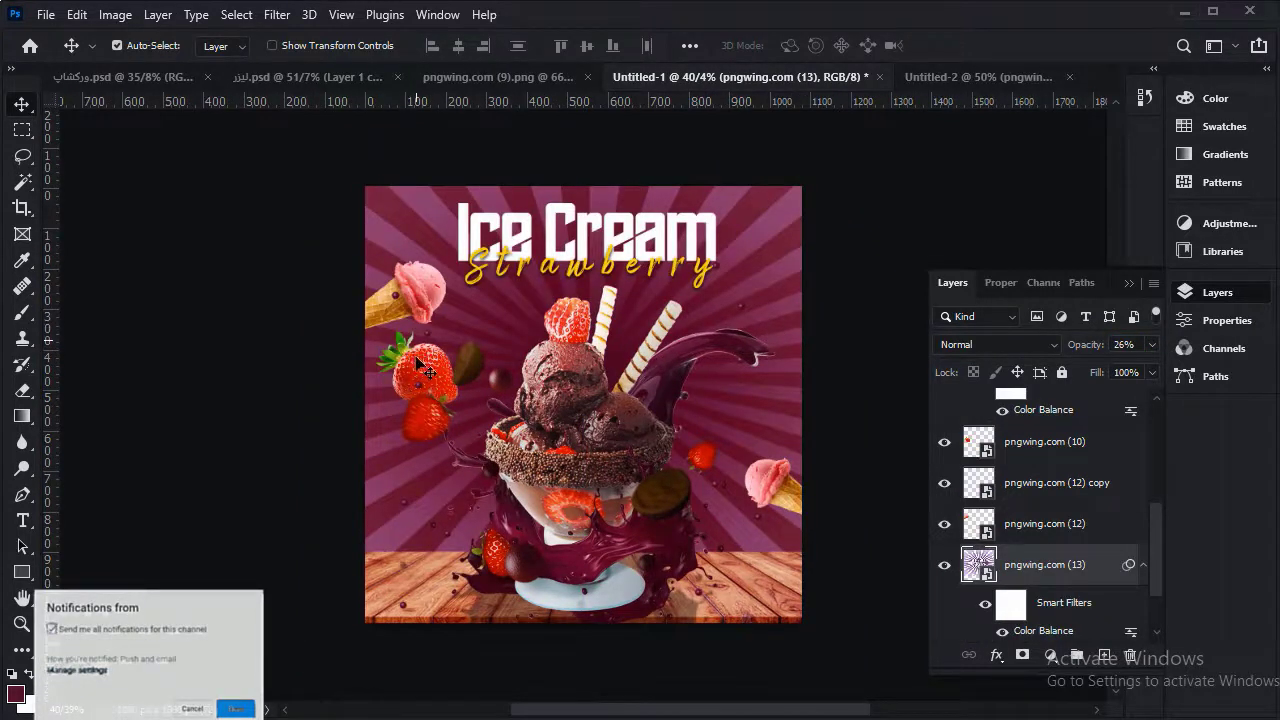
{"action": "mouse_move", "coordinate": [422, 372]}
{"action": "left_mouse_down"}
{"action": "mouse_move", "coordinate": [435, 376]}
{"action": "mouse_move", "coordinate": [659, 222]}
{"action": "mouse_move", "coordinate": [510, 313]}
{"action": "mouse_move", "coordinate": [380, 355]}
{"action": "mouse_move", "coordinate": [410, 353]}
{"action": "left_mouse_up"}
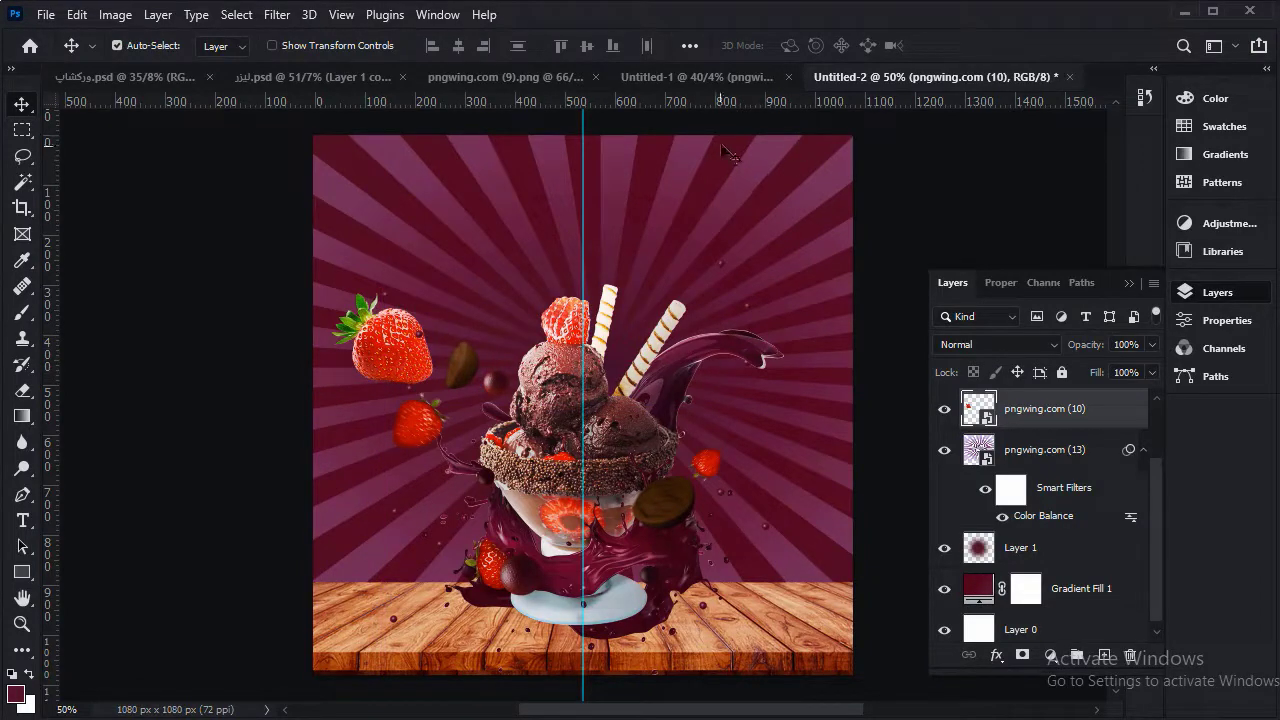
Drag the pink ice-cream cone into the poster and raise the big strawberry slightly up and right
{"action": "left_click", "coordinate": [733, 82]}
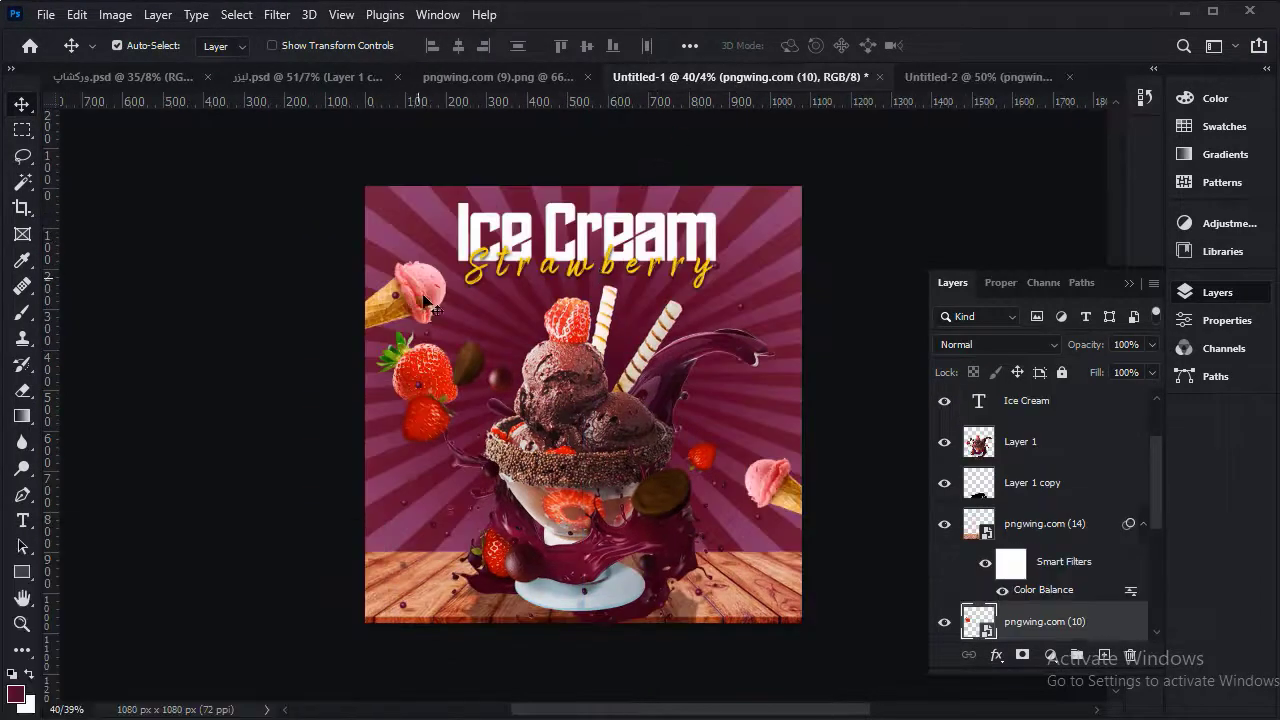
{"action": "mouse_move", "coordinate": [440, 299]}
{"action": "left_mouse_down"}
{"action": "mouse_move", "coordinate": [948, 84]}
{"action": "mouse_move", "coordinate": [467, 246]}
{"action": "mouse_move", "coordinate": [385, 295]}
{"action": "mouse_move", "coordinate": [571, 356]}
{"action": "mouse_move", "coordinate": [665, 350]}
{"action": "left_mouse_up"}
{"action": "left_click", "coordinate": [405, 370]}
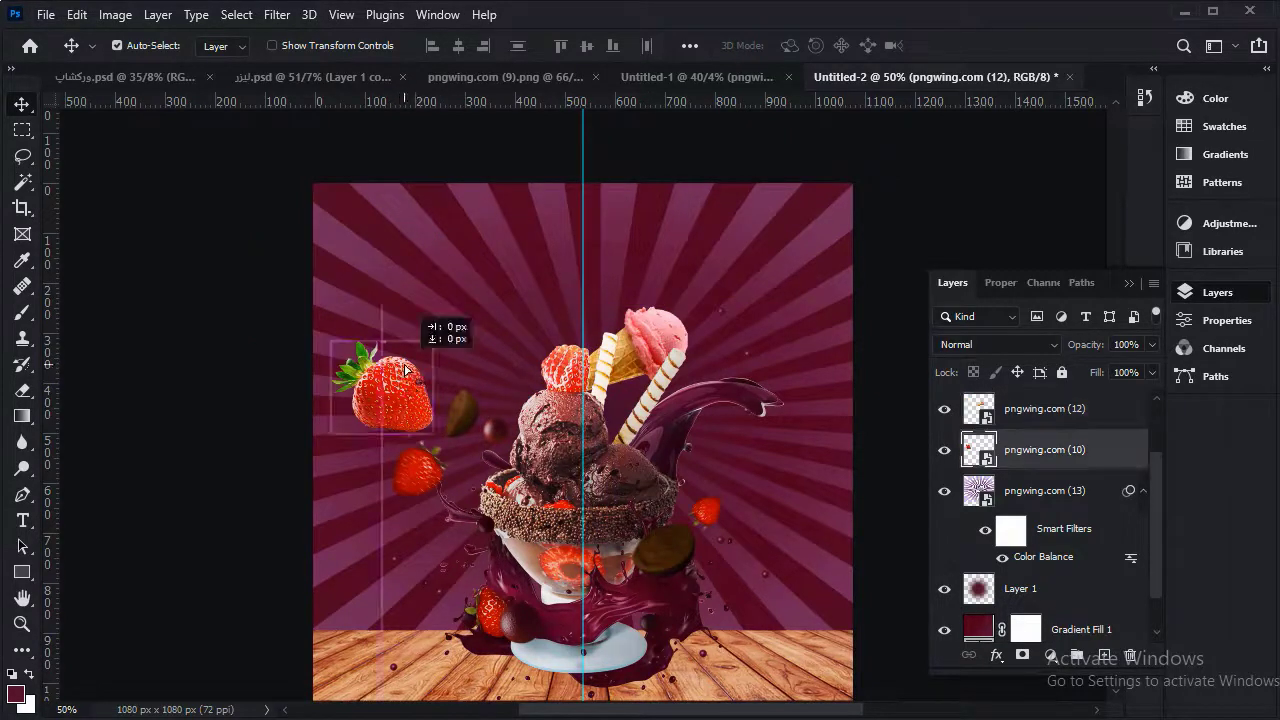
{"action": "left_click_drag", "start_coordinate": [405, 370], "coordinate": [420, 330]}
Rotate and reposition the cone so it tilts at the upper right of the poster
{"action": "left_click_drag", "start_coordinate": [653, 345], "coordinate": [768, 330]}
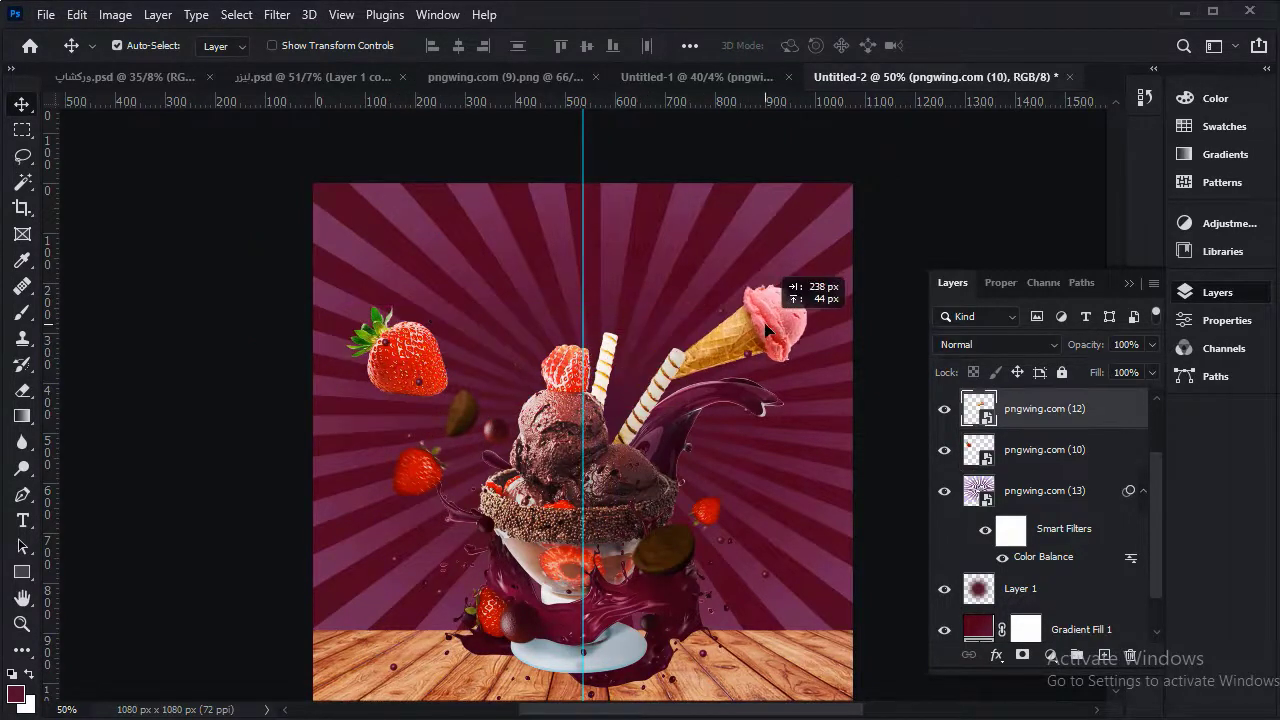
{"action": "key", "text": "ctrl+t"}
{"action": "mouse_move", "coordinate": [828, 252]}
{"action": "left_mouse_down"}
{"action": "mouse_move", "coordinate": [703, 250]}
{"action": "mouse_move", "coordinate": [625, 335]}
{"action": "left_mouse_up"}
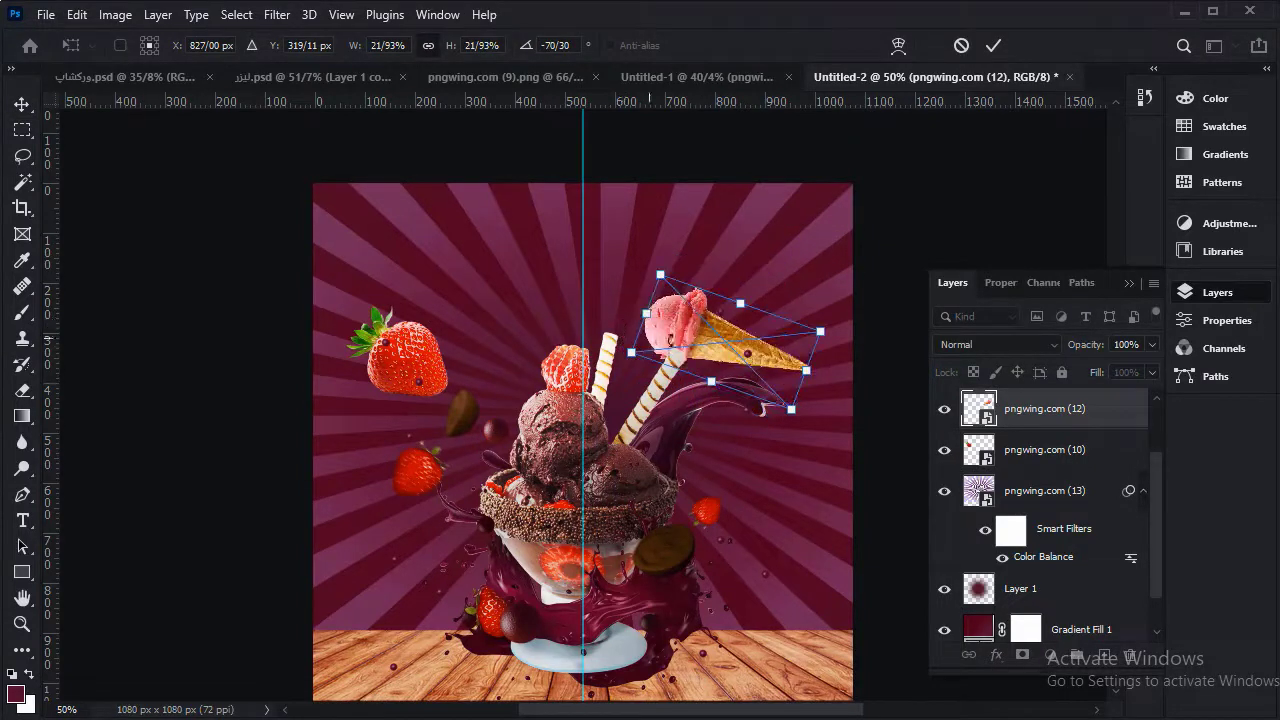
{"action": "left_click_drag", "start_coordinate": [714, 339], "coordinate": [790, 395]}
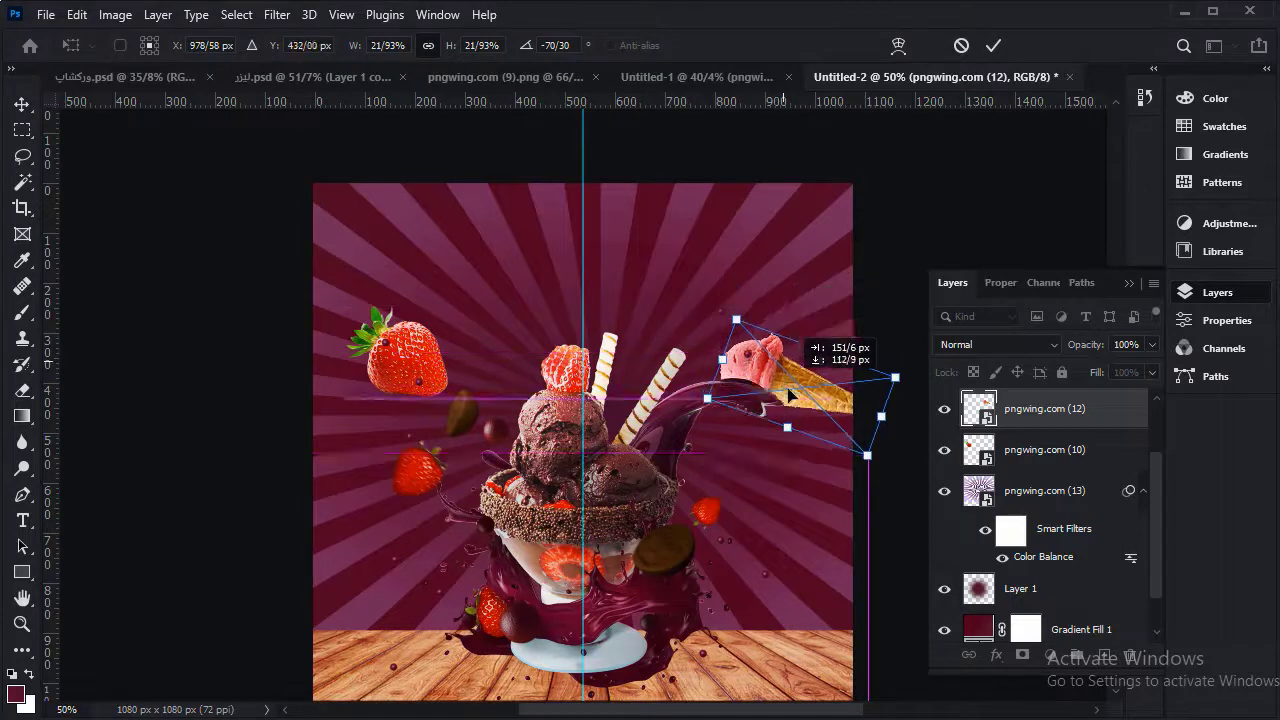
{"action": "left_click_drag", "start_coordinate": [790, 395], "coordinate": [790, 370]}
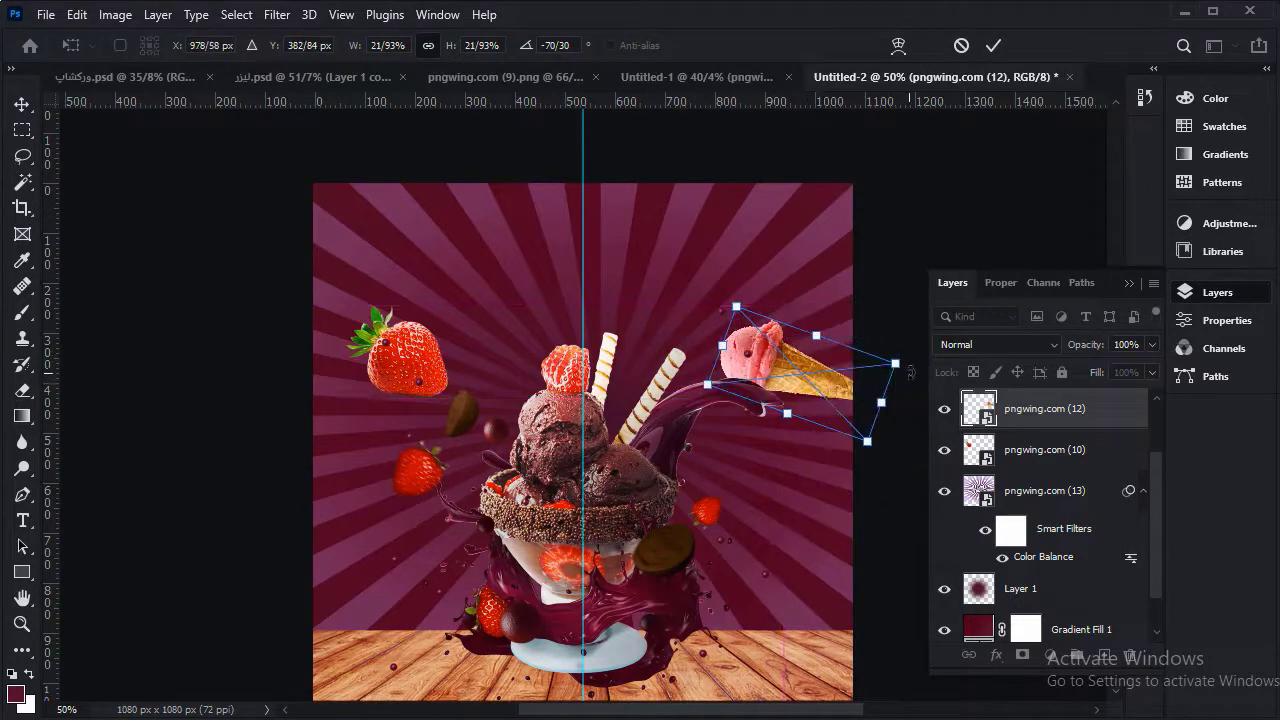
{"action": "left_click_drag", "start_coordinate": [910, 372], "coordinate": [894, 429]}
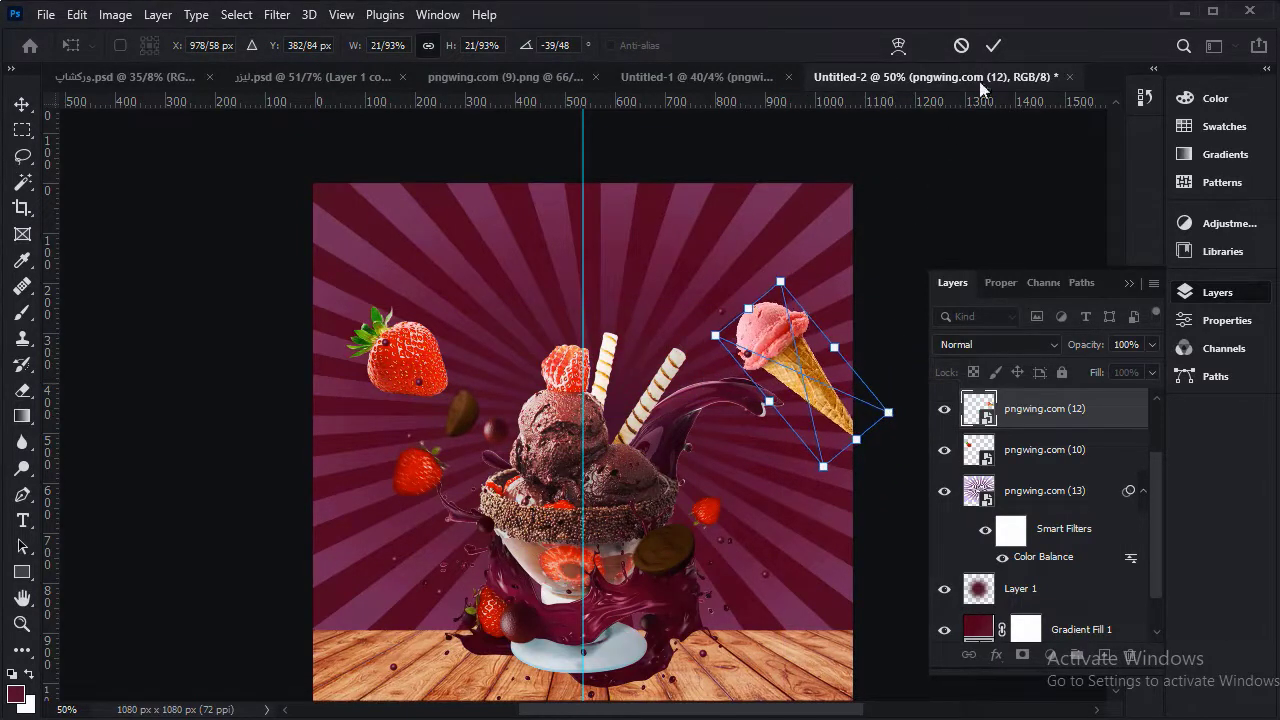
{"action": "left_click", "coordinate": [993, 45]}
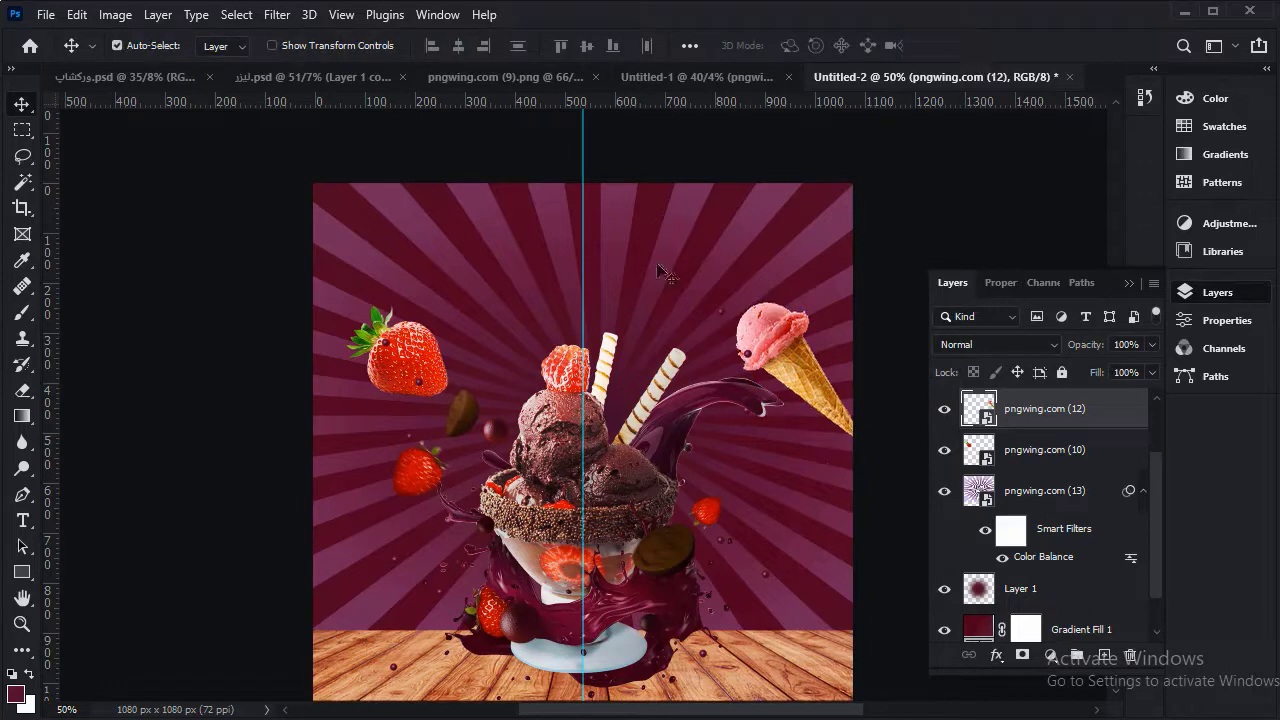
{"action": "left_click", "coordinate": [678, 73]}
Duplicate the pngwing.com (9) sundae, black out the copy with Lightness -100, and stack the original above it
{"action": "left_click_drag", "start_coordinate": [757, 307], "coordinate": [636, 515]}
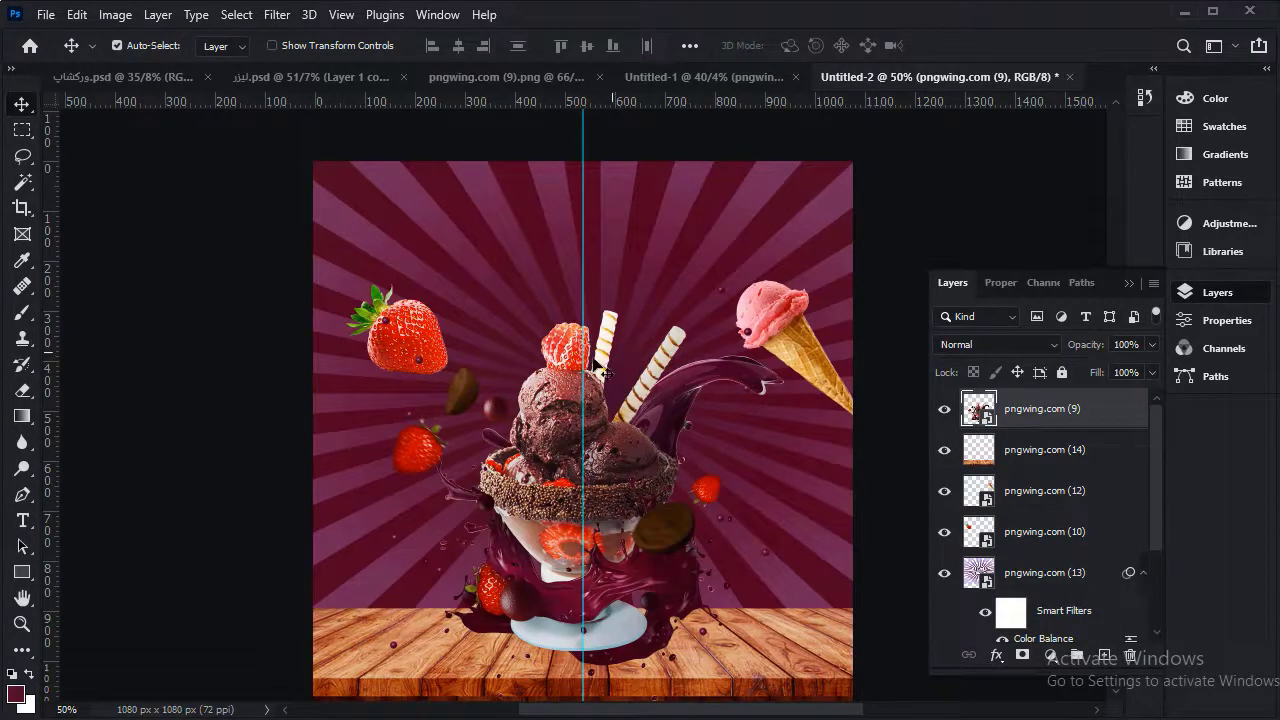
{"action": "key", "text": "ctrl+j"}
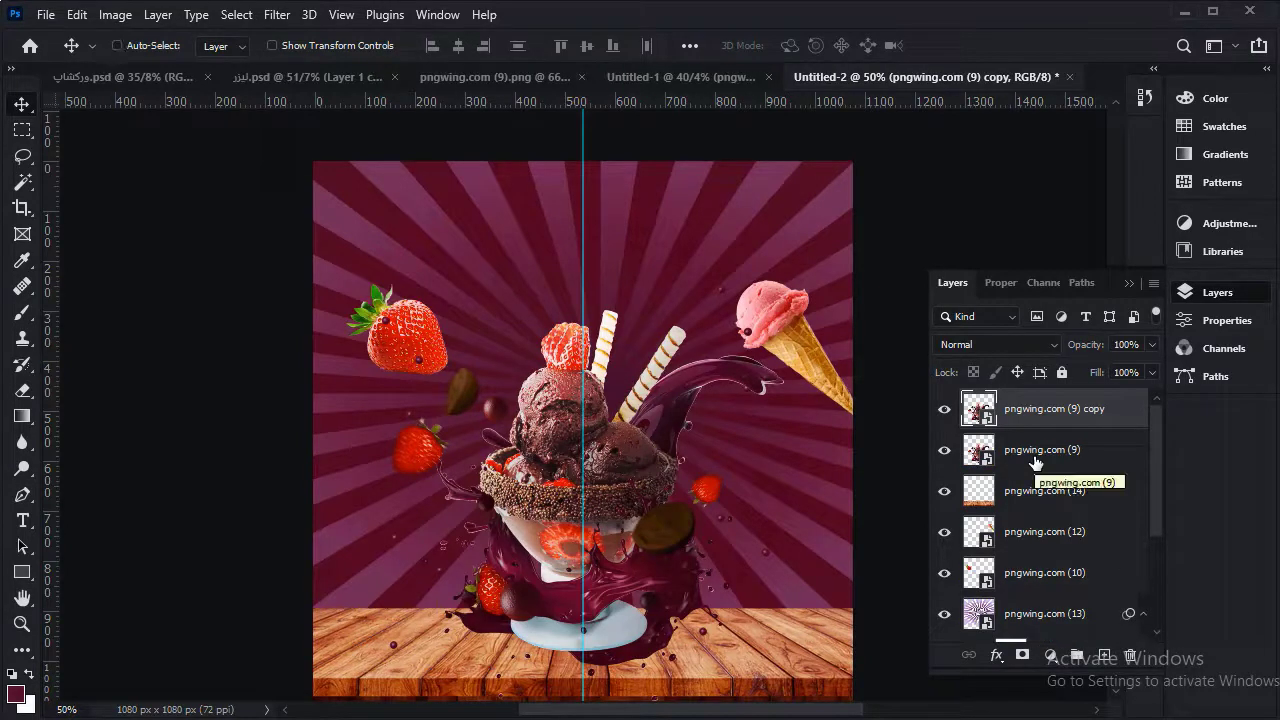
{"action": "key", "text": "ctrl+u"}
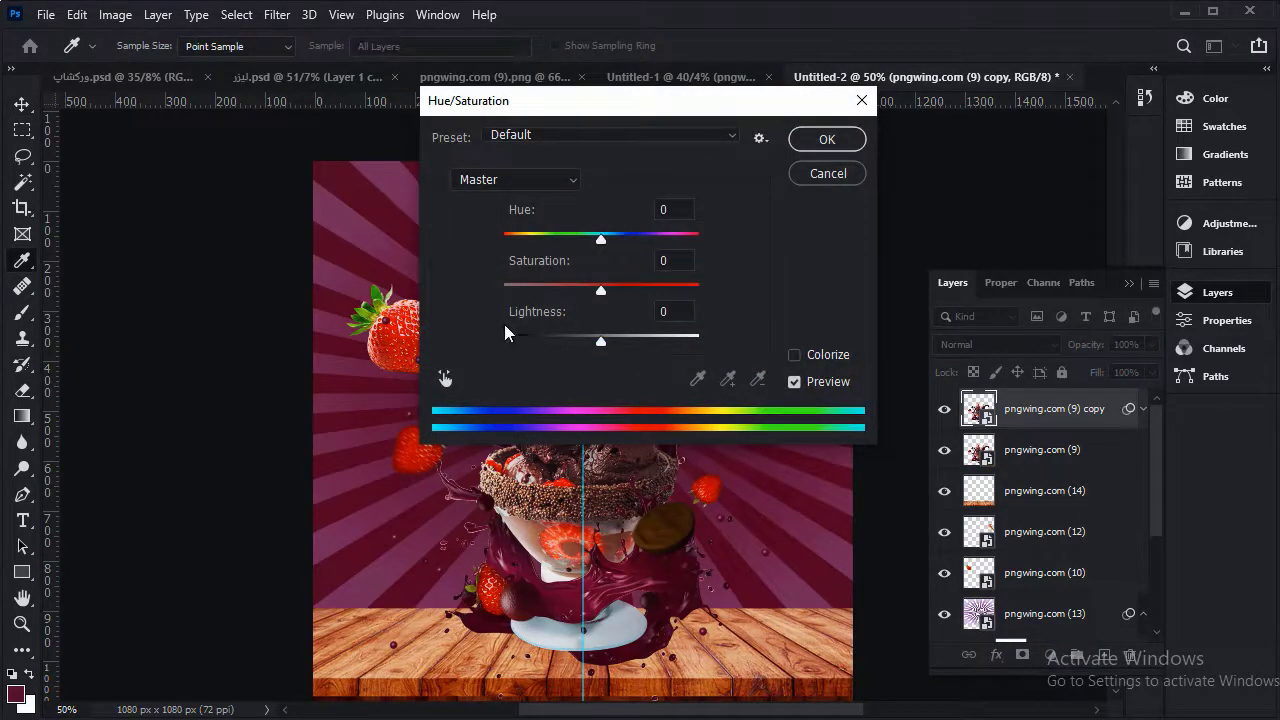
{"action": "left_click_drag", "start_coordinate": [602, 345], "coordinate": [442, 357]}
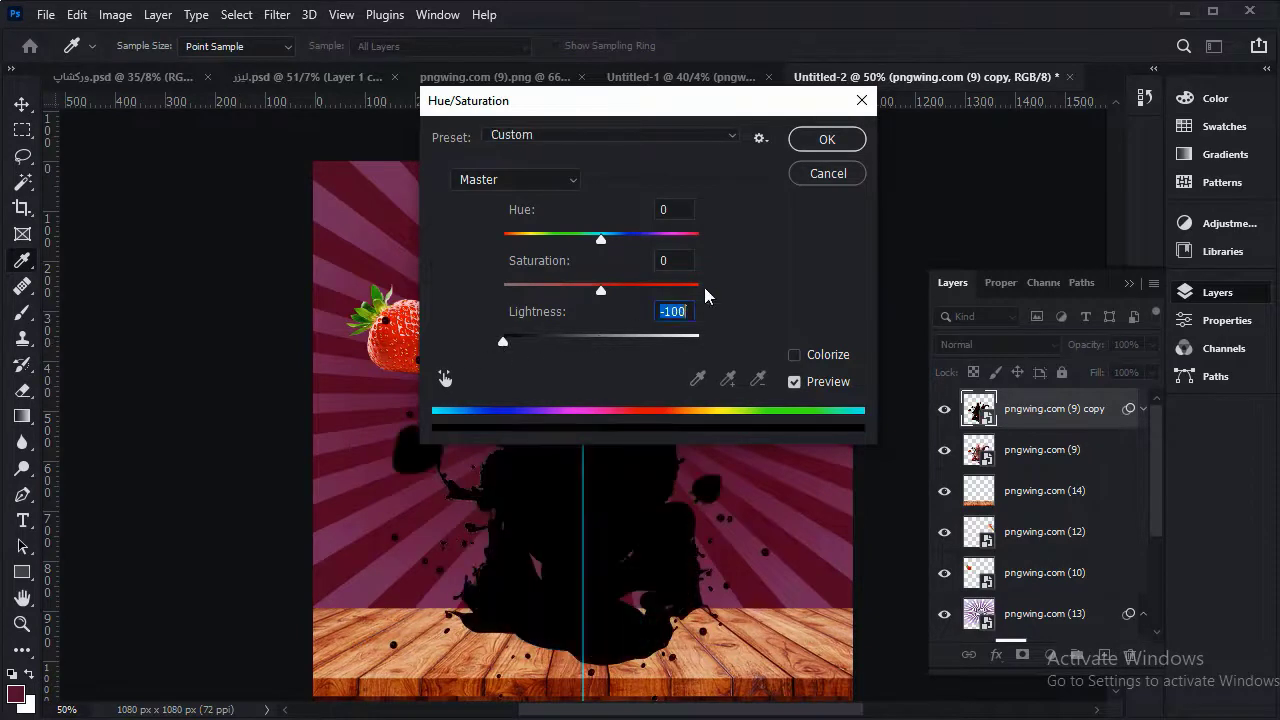
{"action": "left_click", "coordinate": [827, 139]}
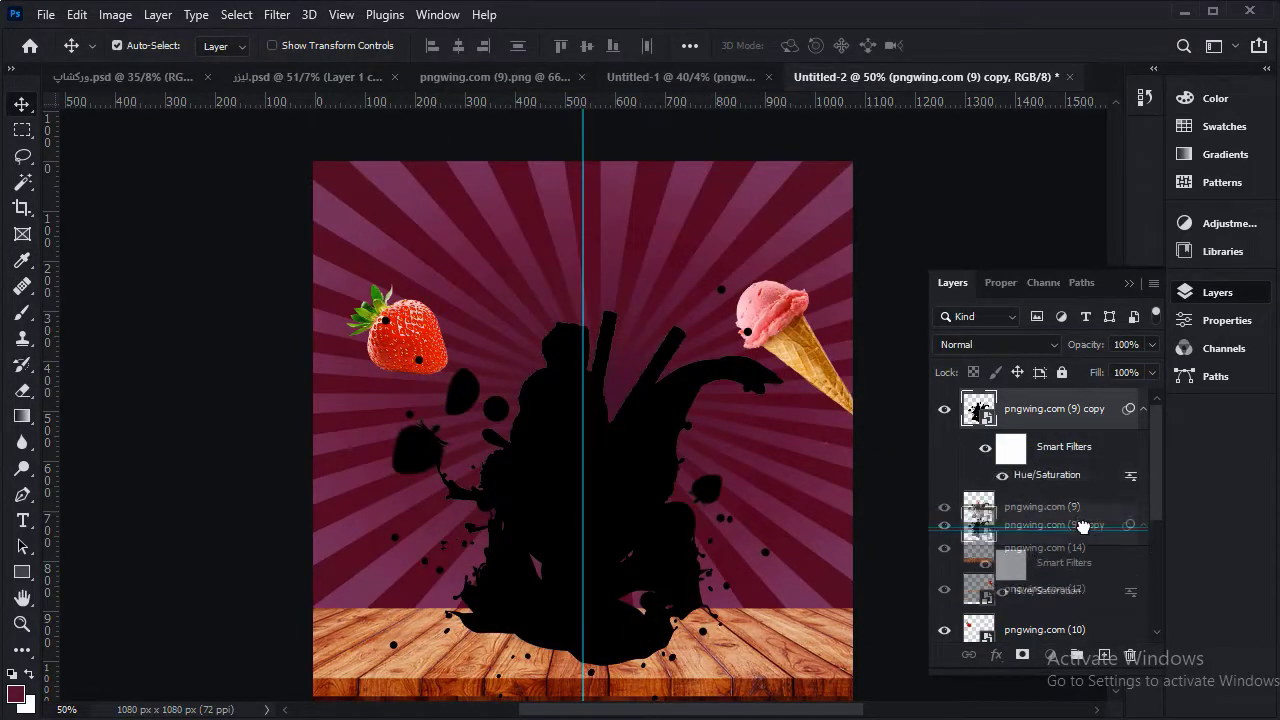
{"action": "left_click_drag", "start_coordinate": [1088, 494], "coordinate": [1080, 510]}
{"action": "left_click", "coordinate": [1144, 451]}
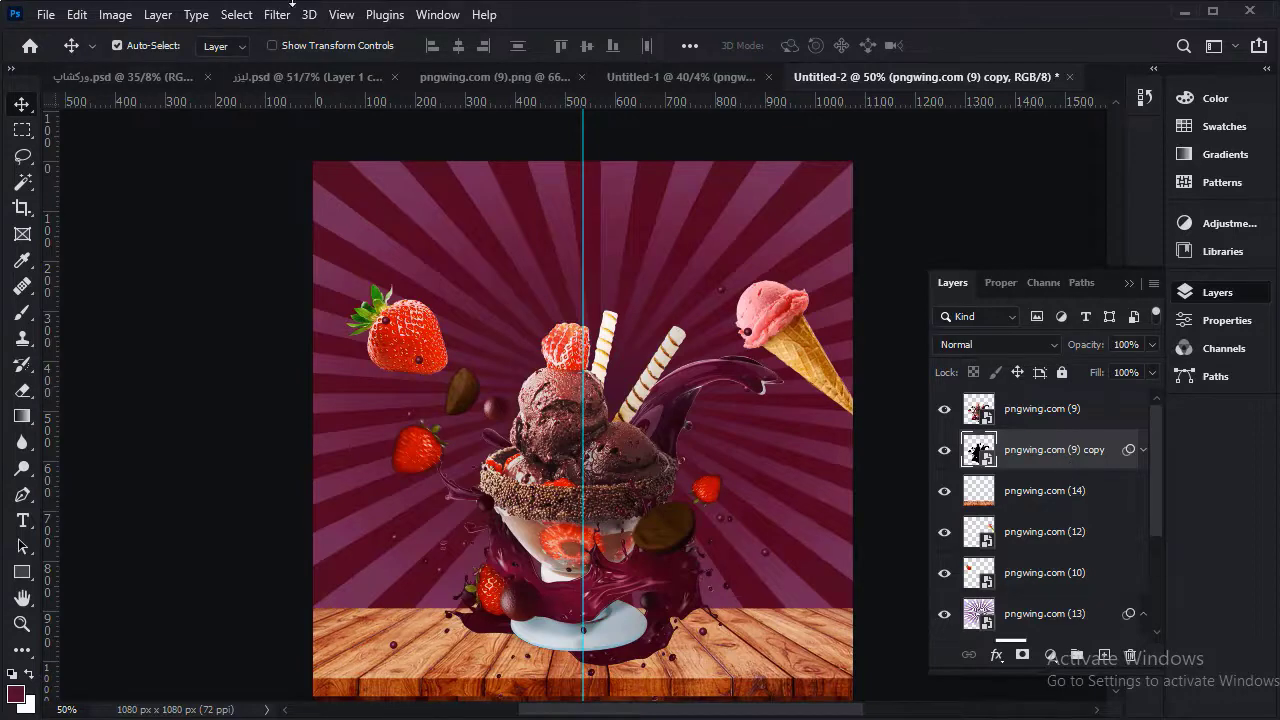
Apply a Gaussian Blur to the black sundae copy and rasterize the layer
{"action": "left_click", "coordinate": [276, 15]}
{"action": "mouse_move", "coordinate": [288, 270]}
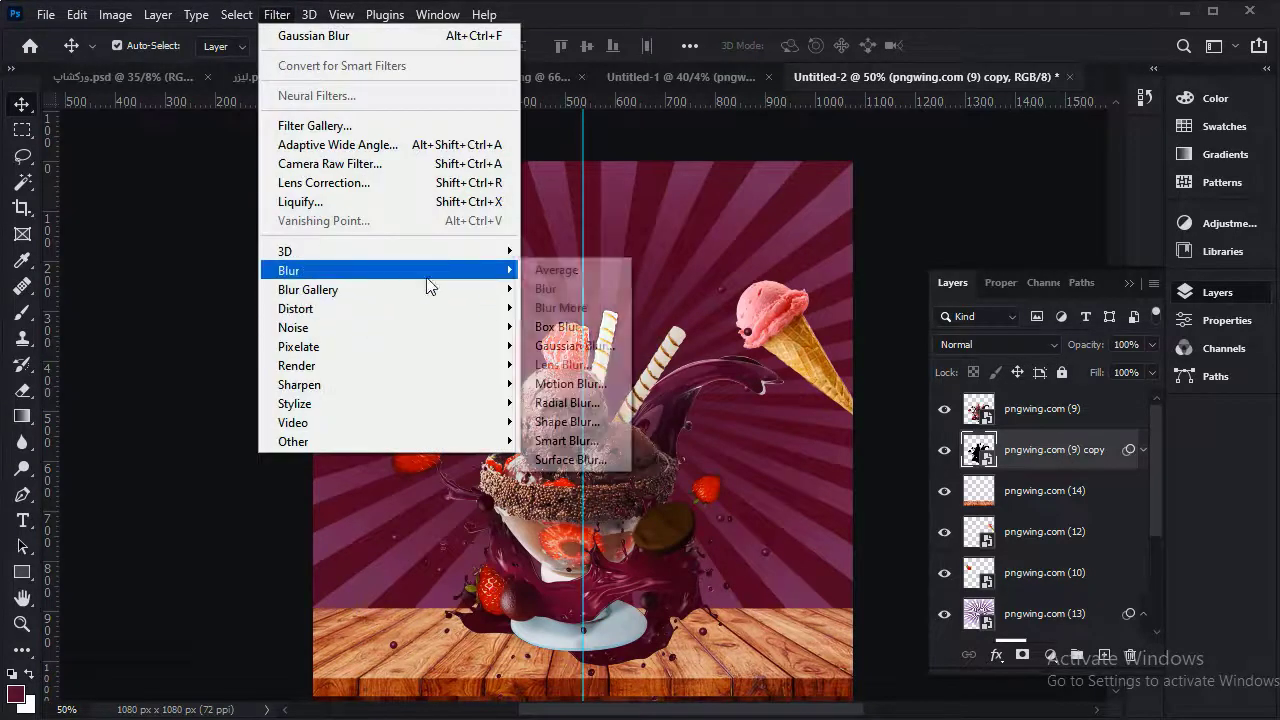
{"action": "left_click", "coordinate": [605, 350]}
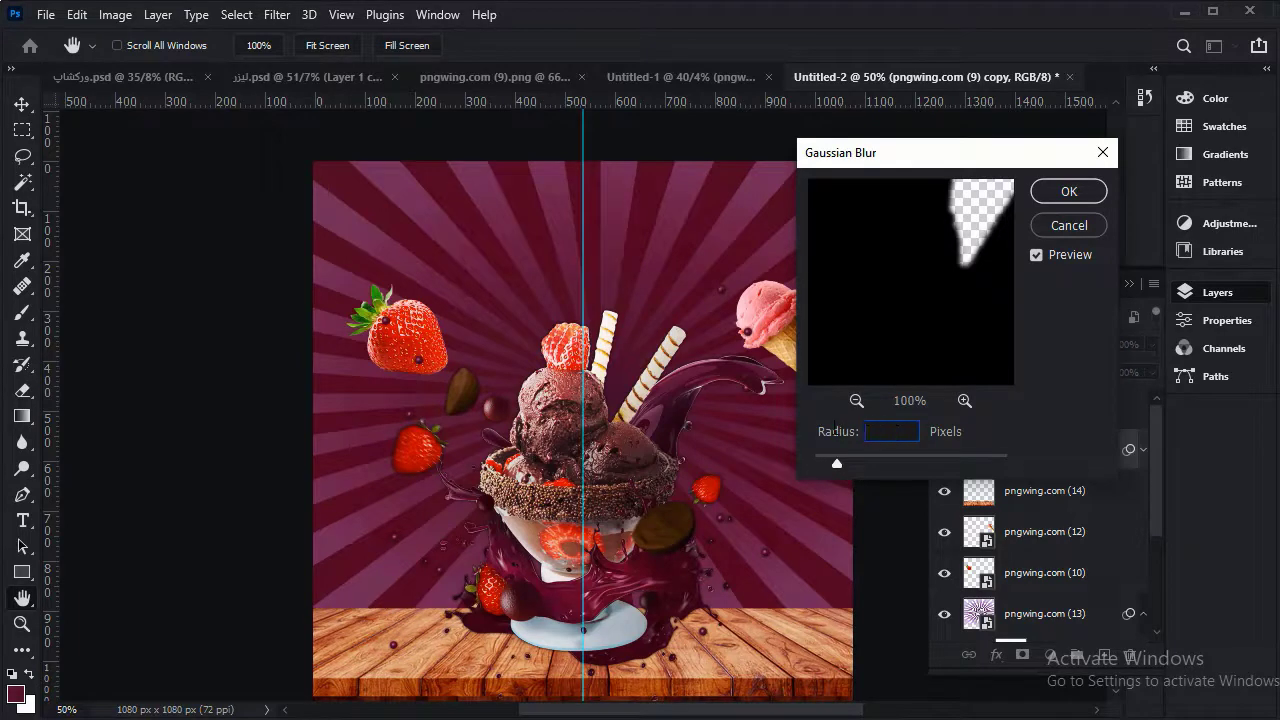
{"action": "left_click", "coordinate": [1050, 200]}
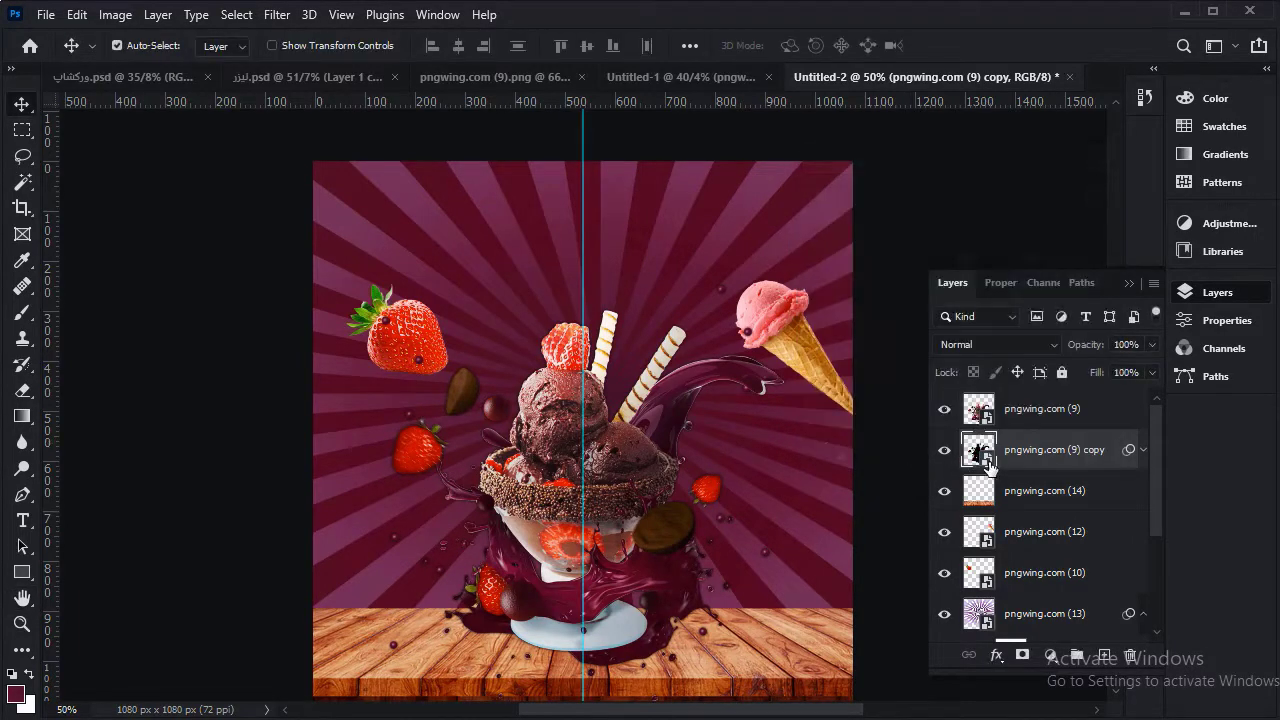
{"action": "key", "text": "ctrl+t"}
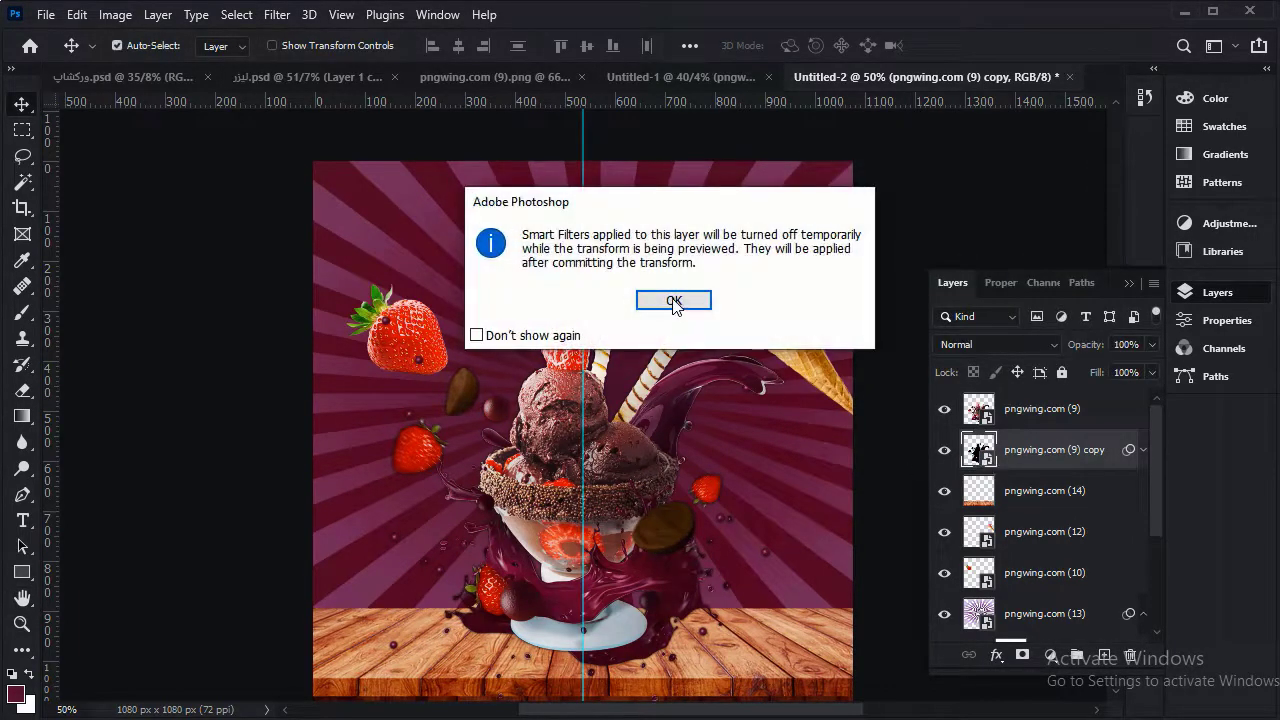
{"action": "left_click", "coordinate": [674, 301]}
{"action": "key", "text": "Escape"}
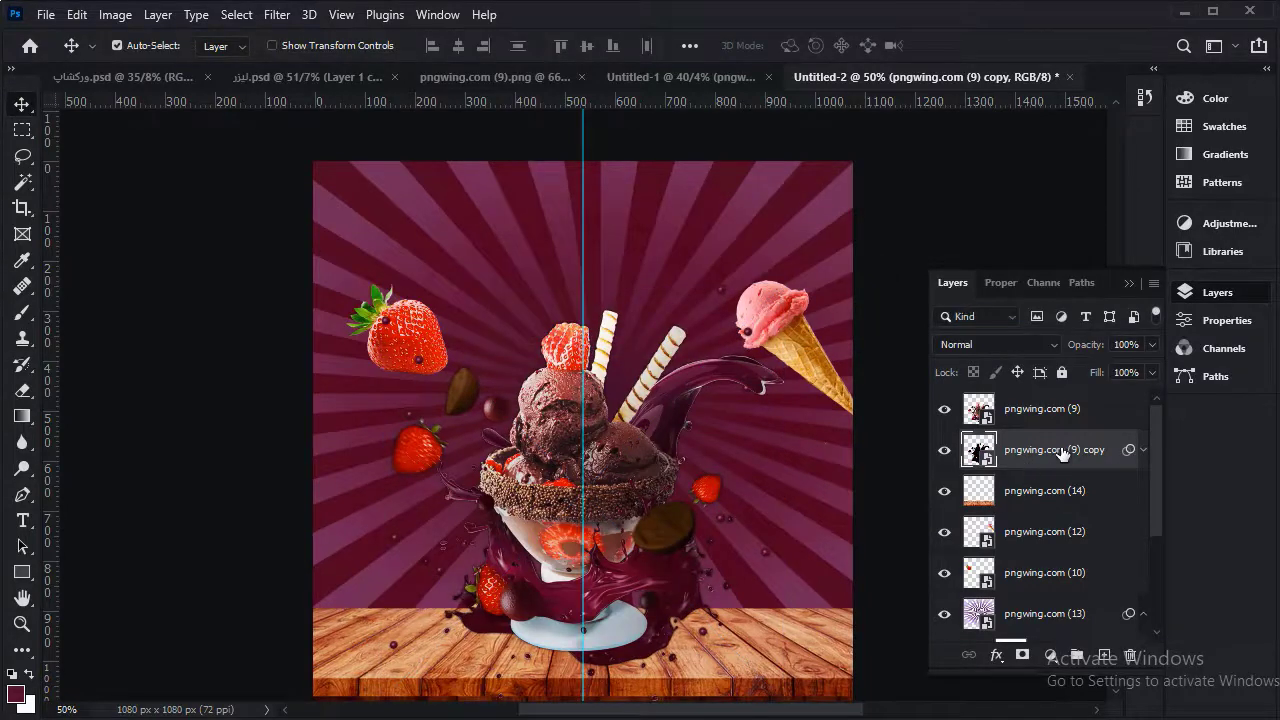
{"action": "right_click", "coordinate": [1063, 453]}
{"action": "left_click", "coordinate": [1100, 383]}
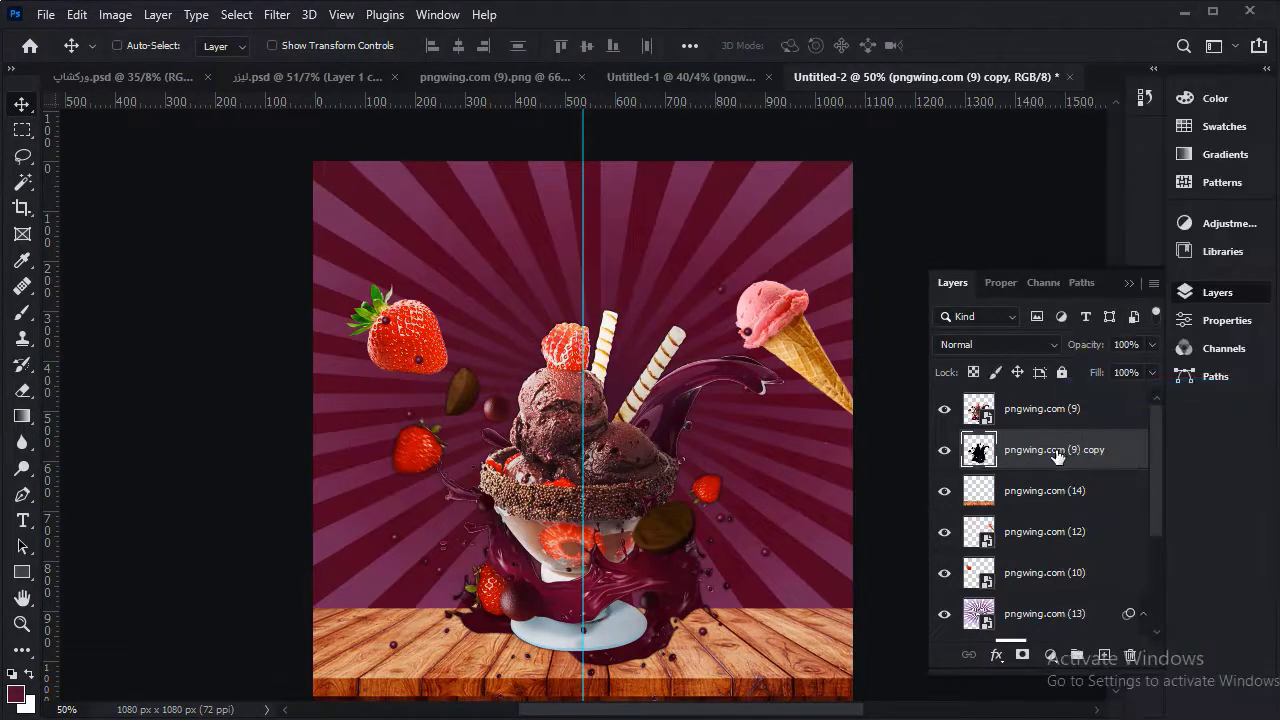
Flip the black copy vertically and move it down beneath the bowl
{"action": "key", "text": "ctrl+t"}
{"action": "right_click", "coordinate": [632, 436]}
{"action": "left_click", "coordinate": [675, 420]}
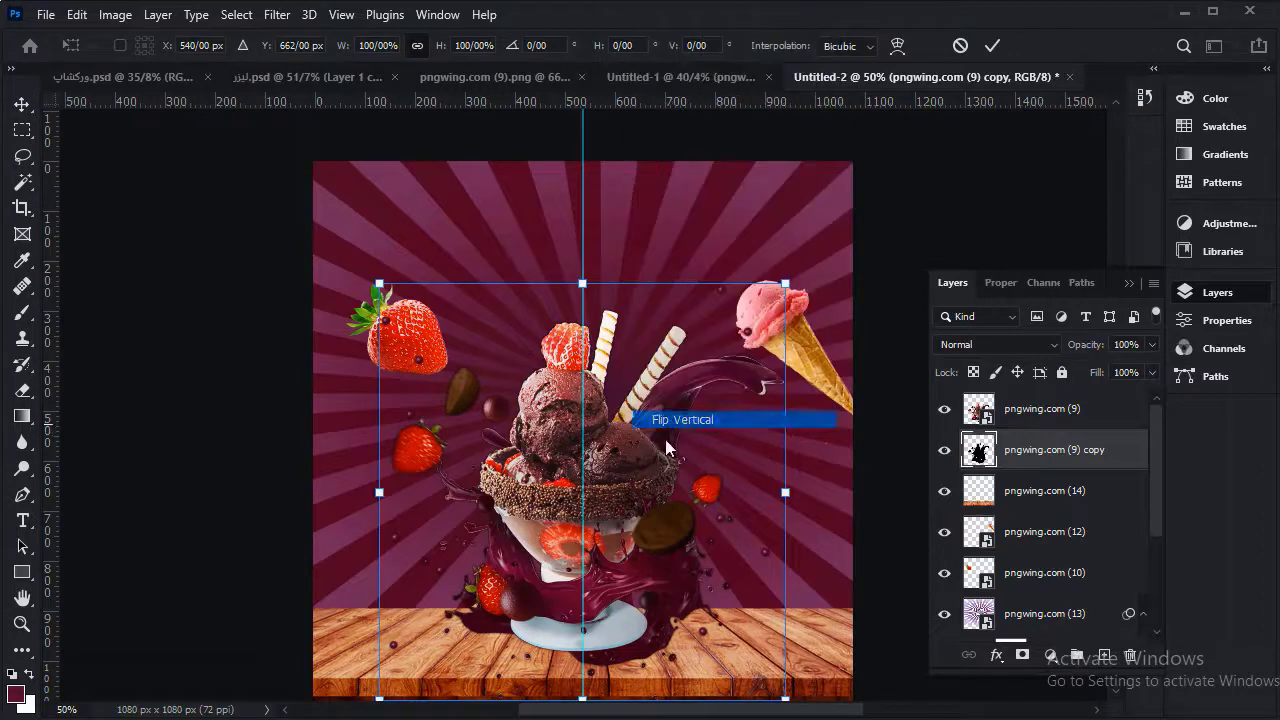
{"action": "mouse_move", "coordinate": [605, 412]}
{"action": "left_mouse_down"}
{"action": "mouse_move", "coordinate": [603, 693]}
{"action": "mouse_move", "coordinate": [623, 527]}
{"action": "left_mouse_up"}
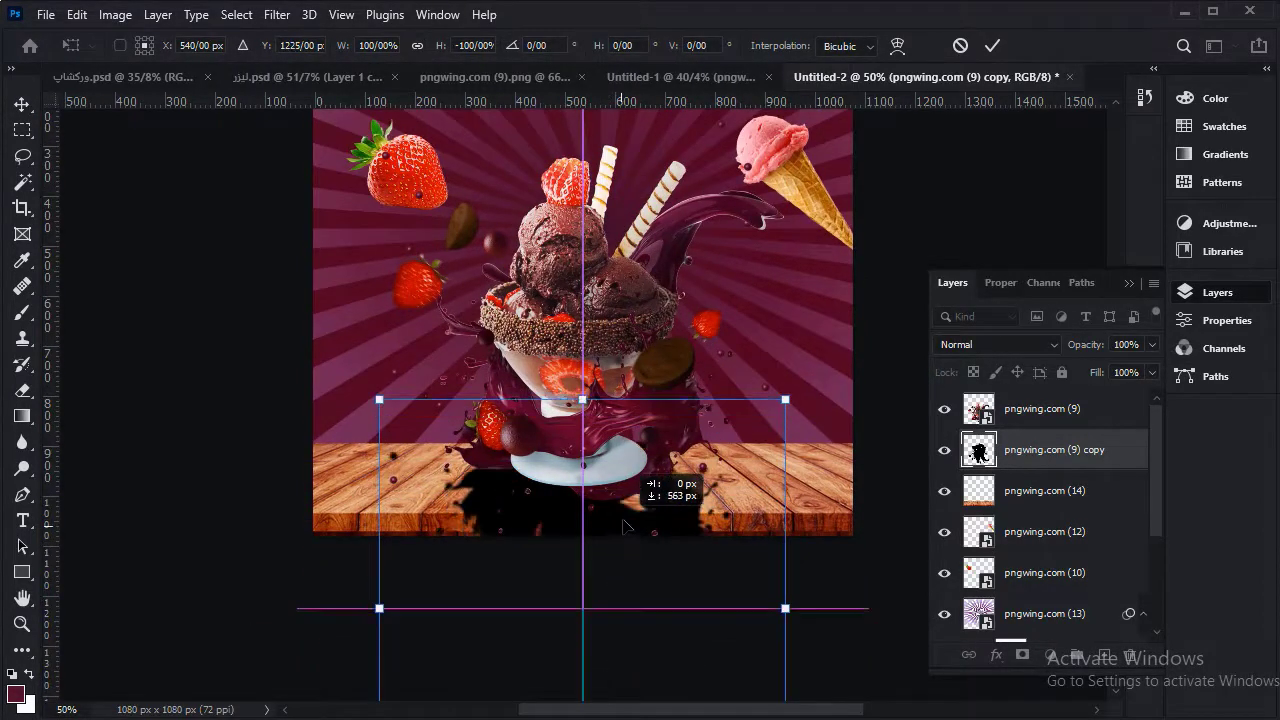
{"action": "left_click", "coordinate": [992, 45]}
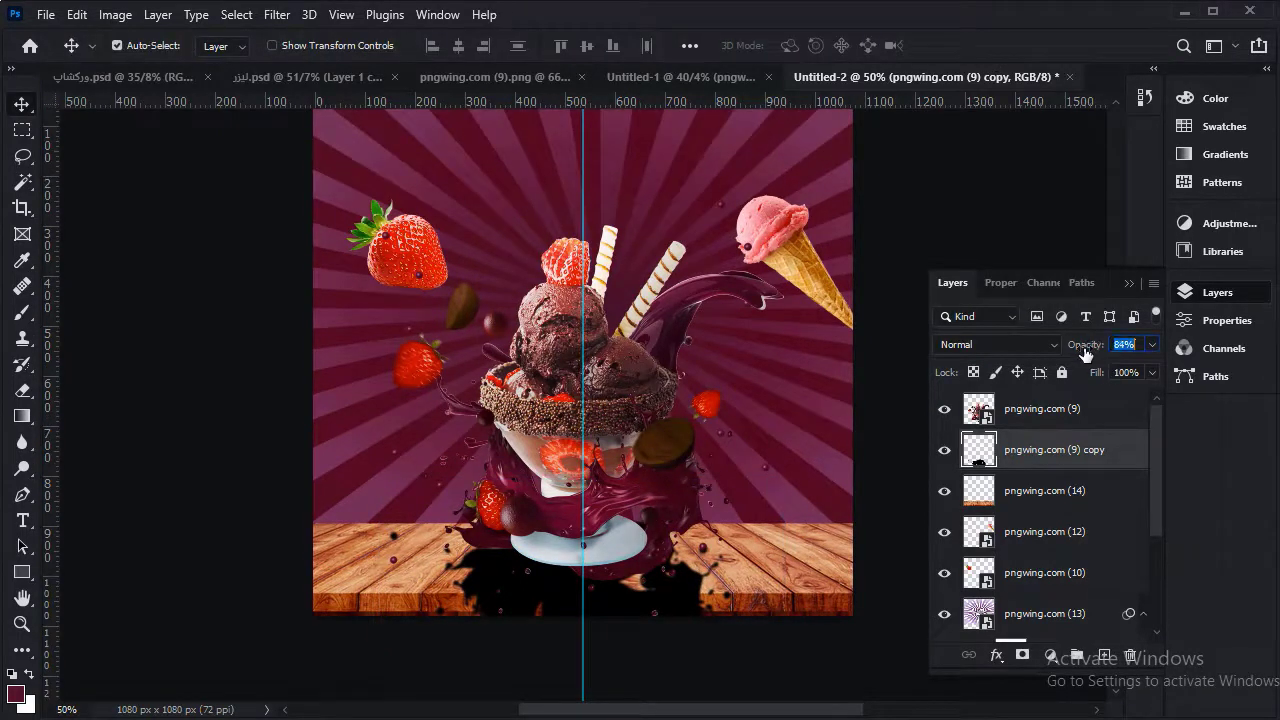
Fade the flipped black sundae copy to about 33% opacity, comparing it with the original layer
{"action": "left_click_drag", "start_coordinate": [1100, 347], "coordinate": [1087, 357]}
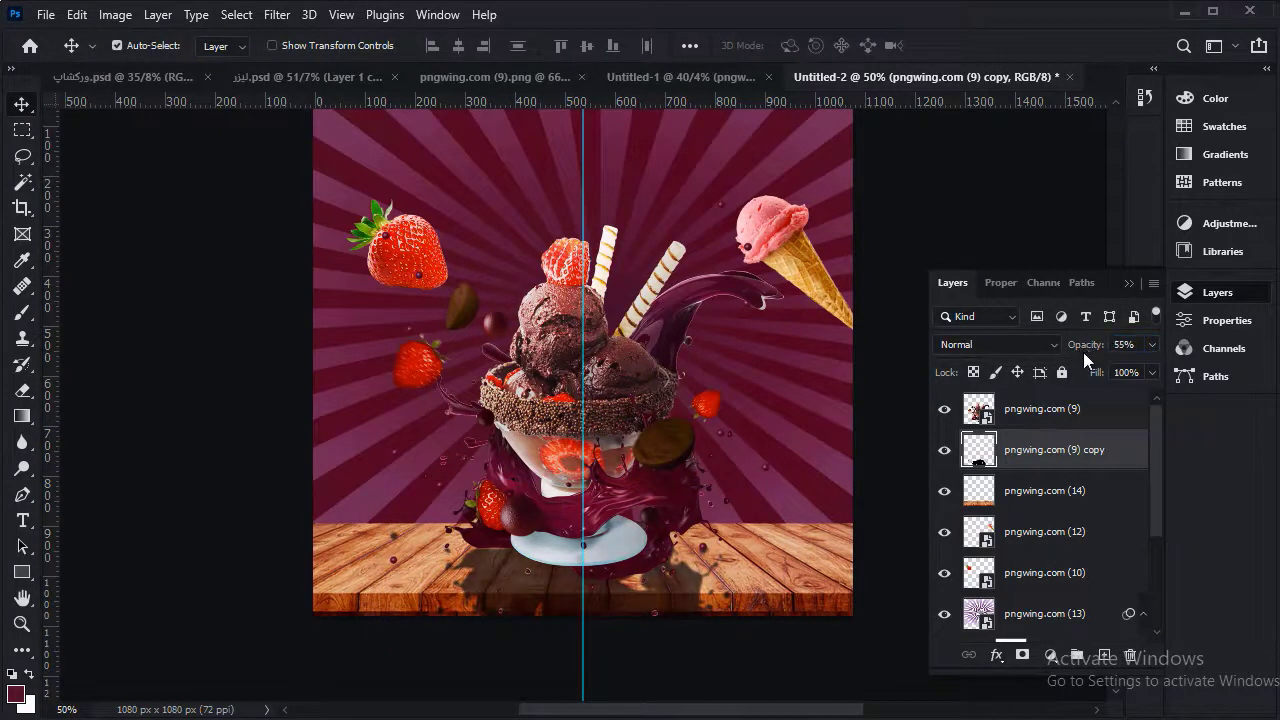
{"action": "left_click", "coordinate": [643, 410]}
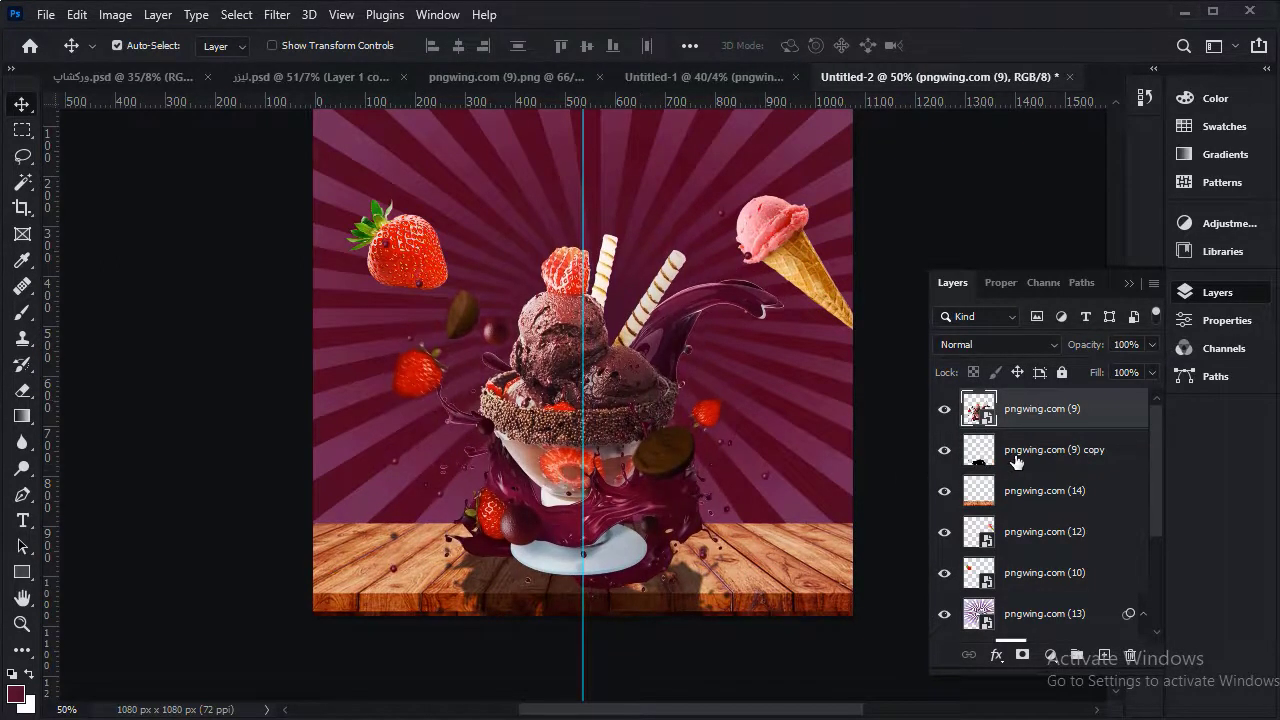
{"action": "left_click", "coordinate": [685, 495]}
{"action": "left_click", "coordinate": [650, 489]}
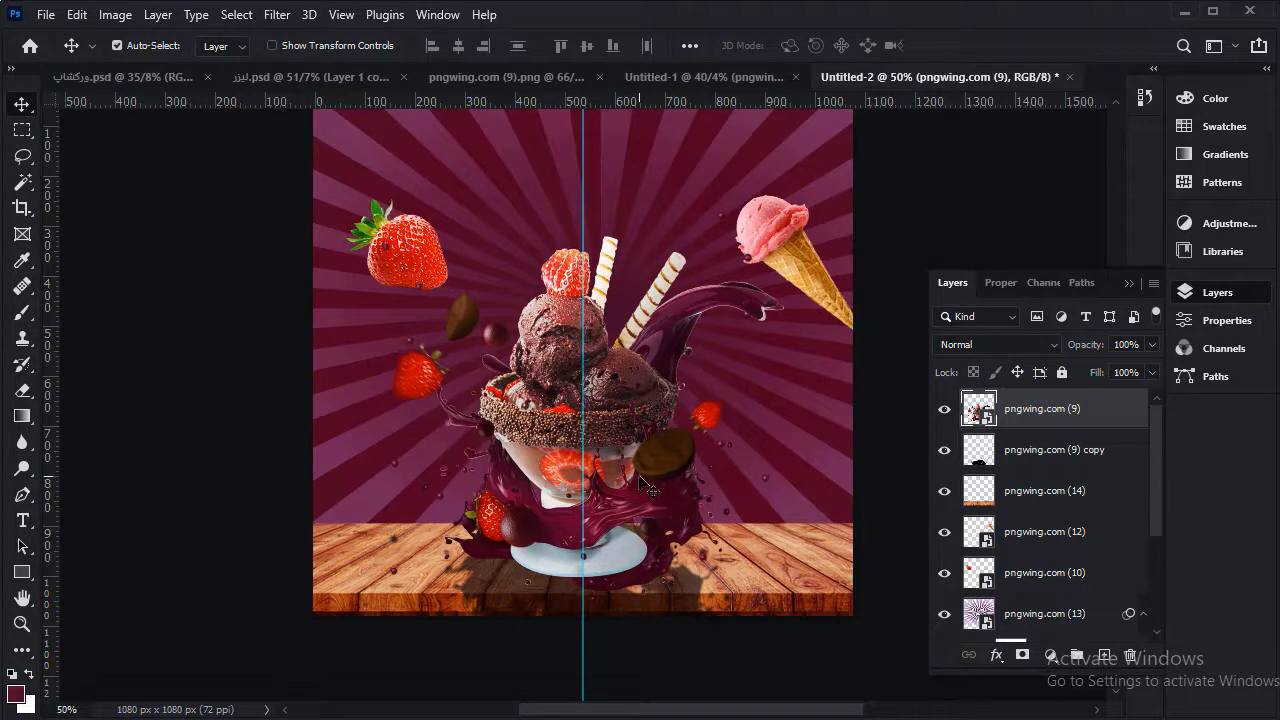
{"action": "left_click", "coordinate": [1078, 457]}
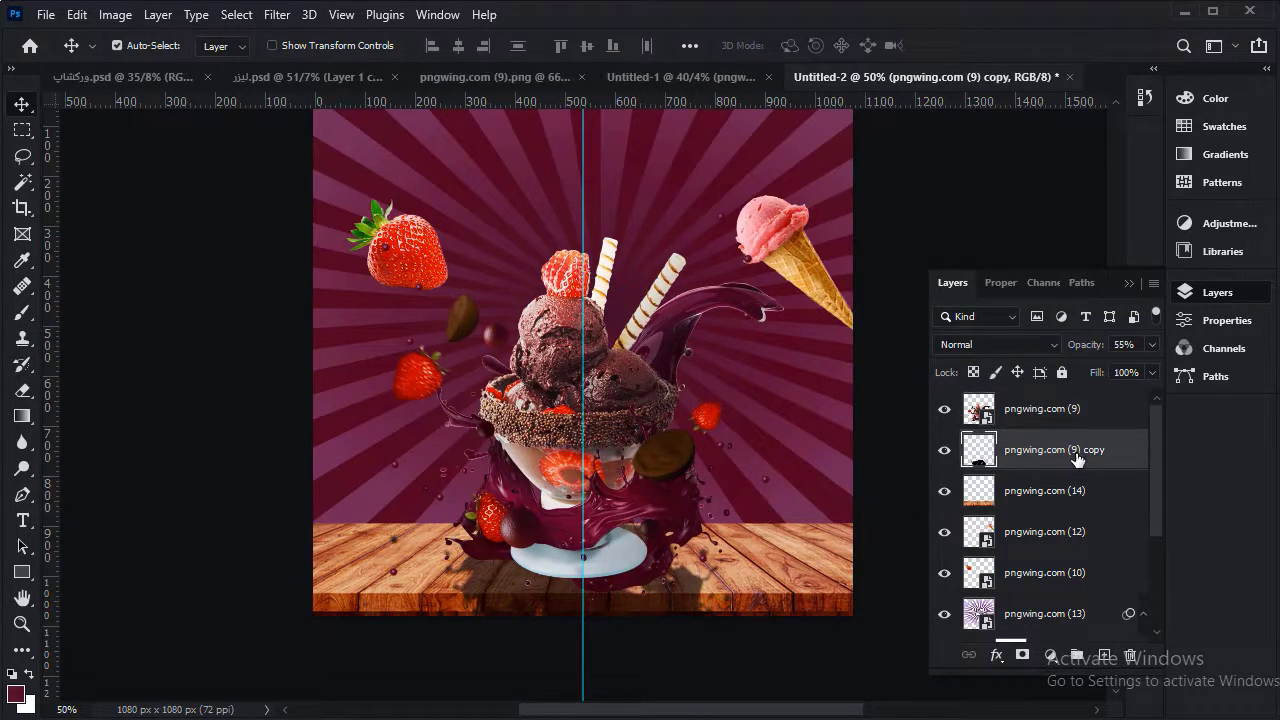
{"action": "left_click_drag", "start_coordinate": [1093, 350], "coordinate": [1088, 347]}
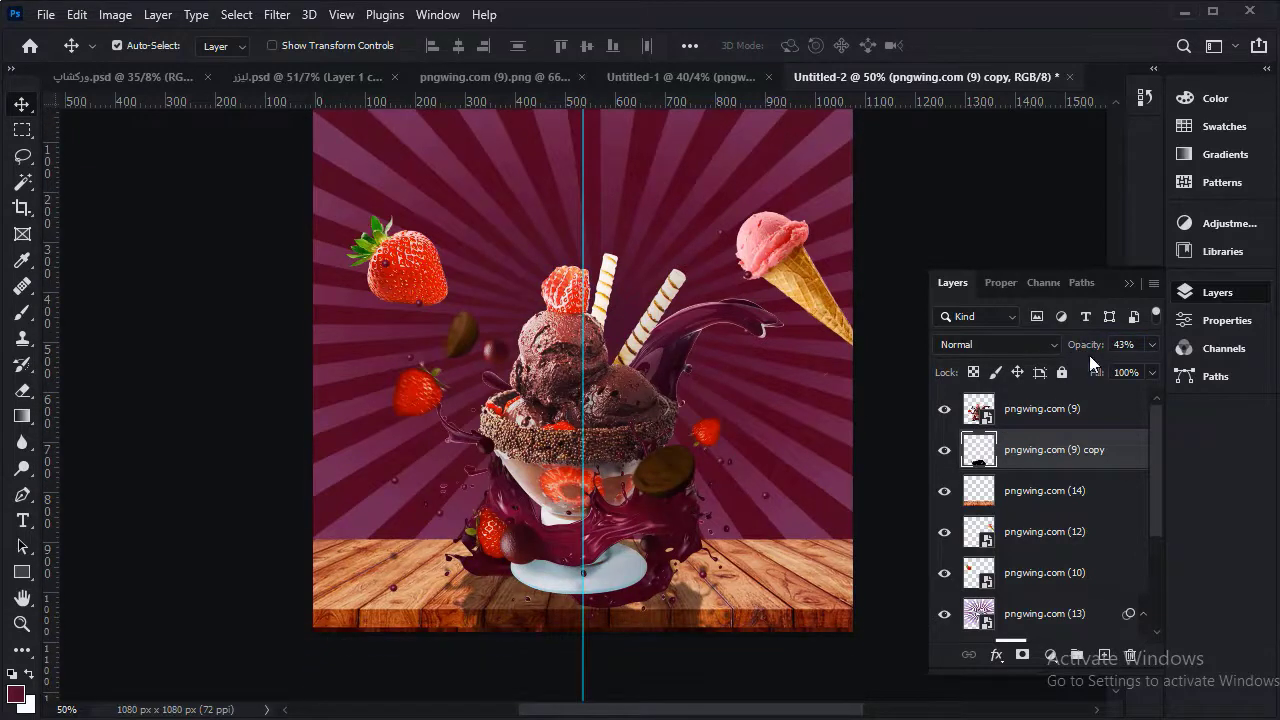
{"action": "left_click_drag", "start_coordinate": [1090, 357], "coordinate": [1097, 346]}
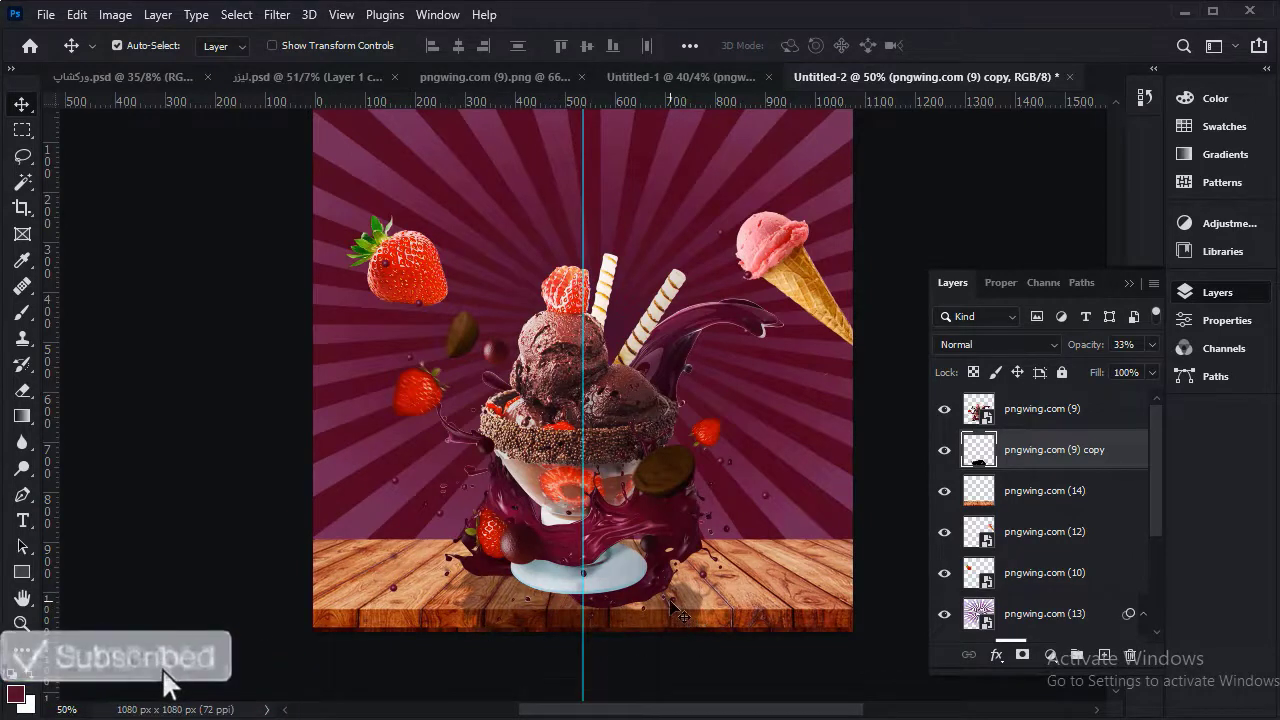
{"action": "scroll", "coordinate": [653, 520], "scroll_direction": "up", "scroll_amount": 2}
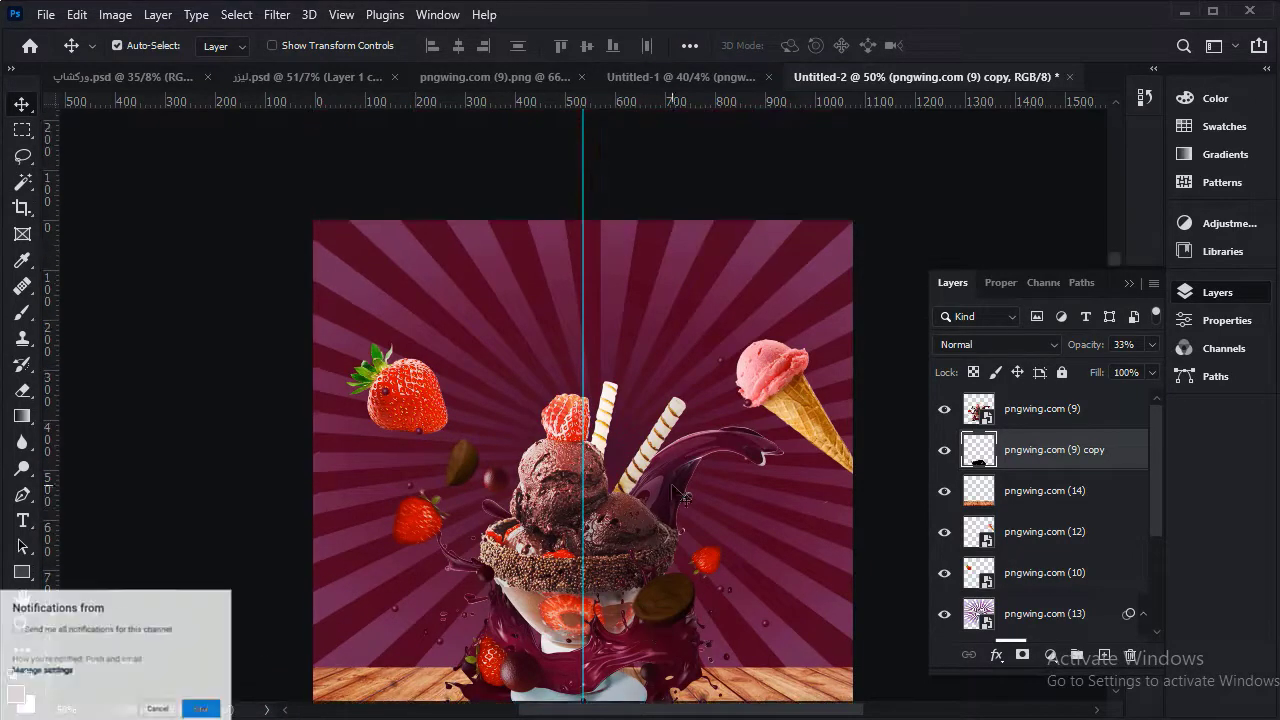
Switch to the Untitled-1 poster and briefly edit the Strawberry subtitle text
{"action": "left_click", "coordinate": [1097, 412]}
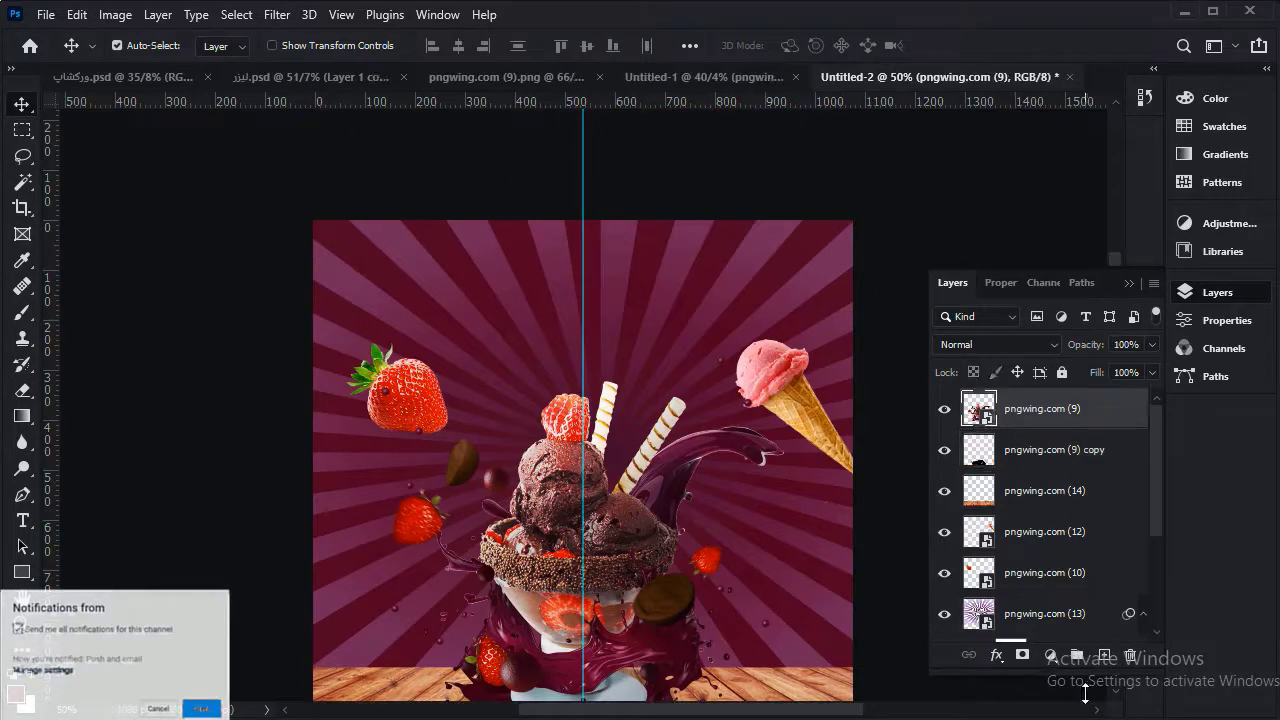
{"action": "left_click", "coordinate": [700, 77]}
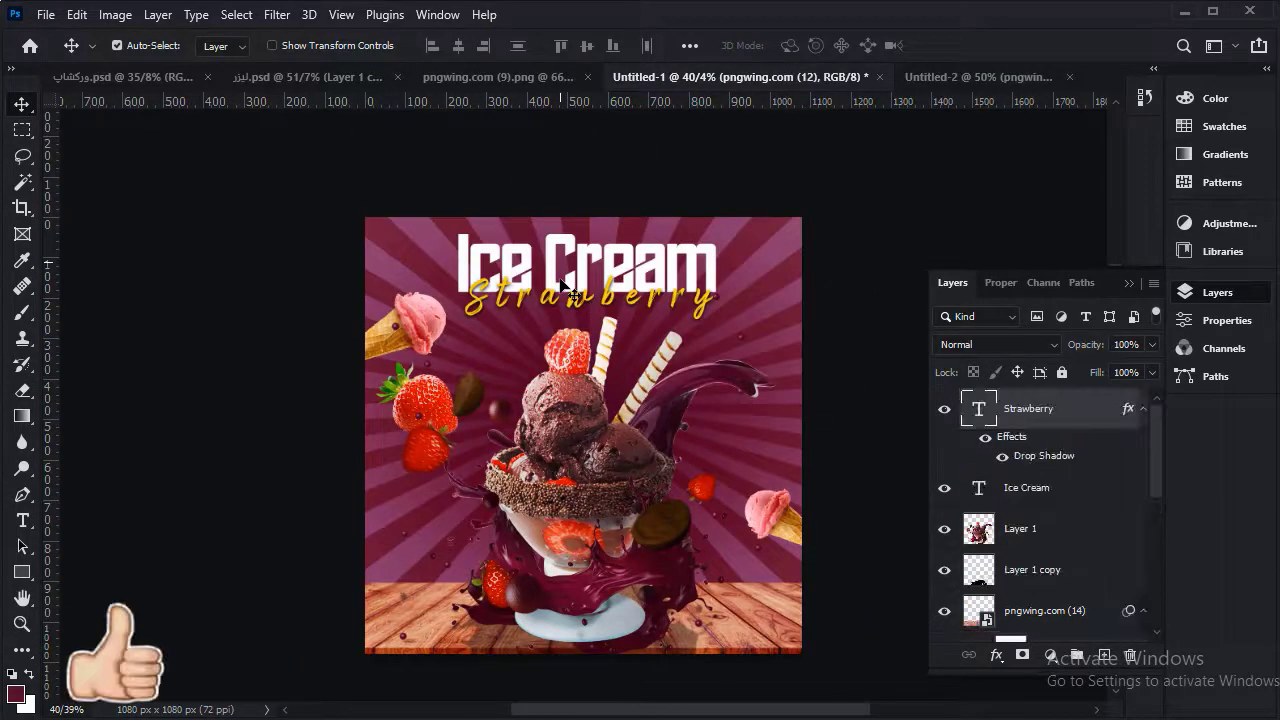
{"action": "double_click", "coordinate": [567, 256]}
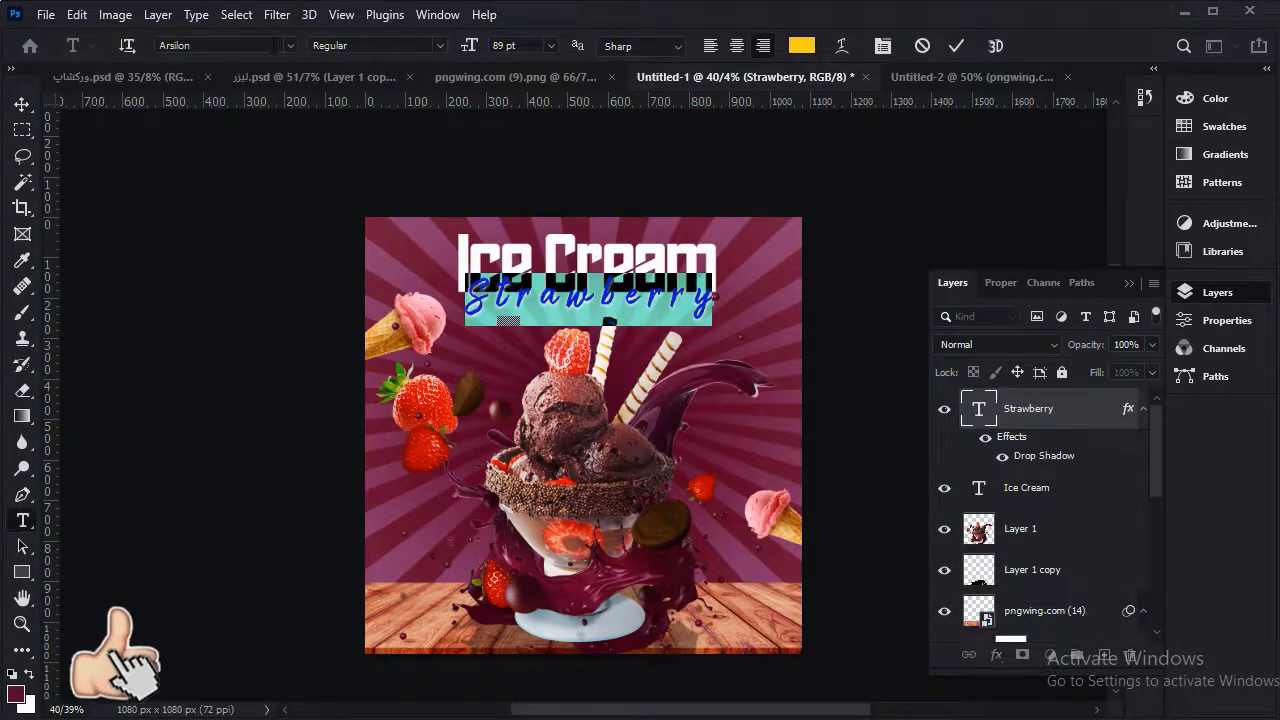
{"action": "left_click", "coordinate": [21, 104]}
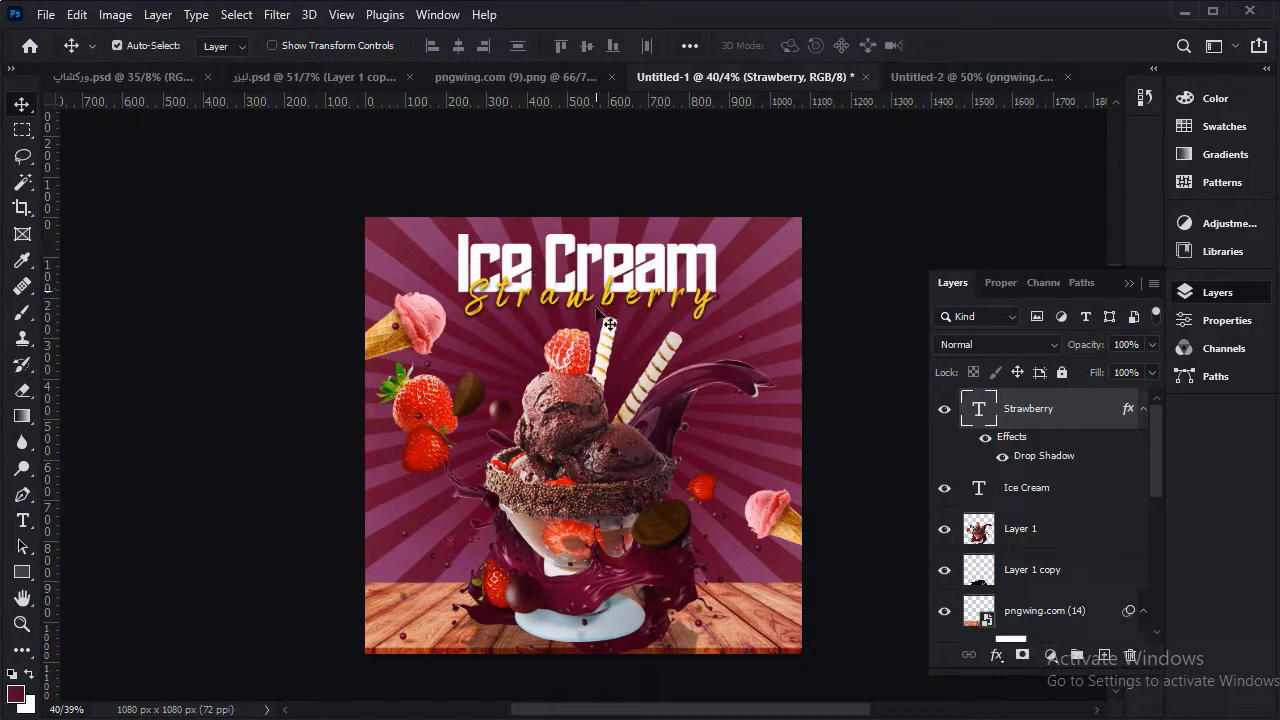
Give the Strawberry text a drop shadow with adjusted opacity and angle, then hide that layer
{"action": "double_click", "coordinate": [1088, 420]}
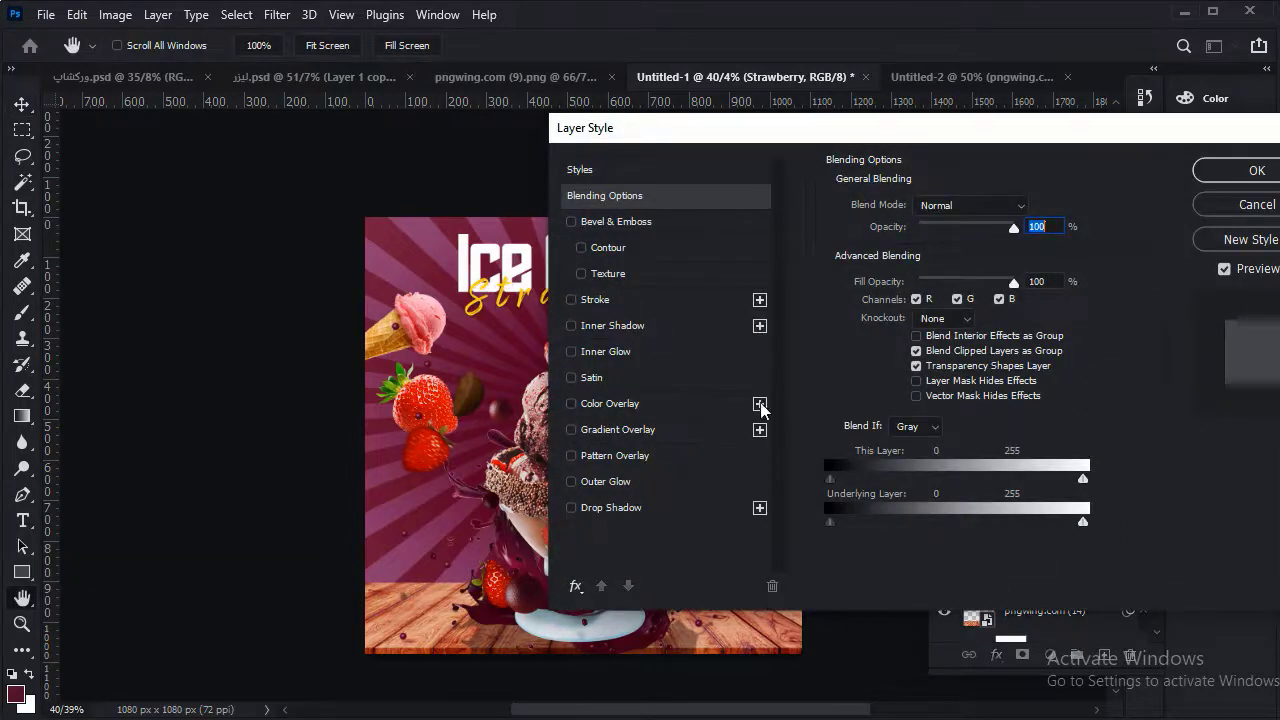
{"action": "left_click", "coordinate": [600, 508]}
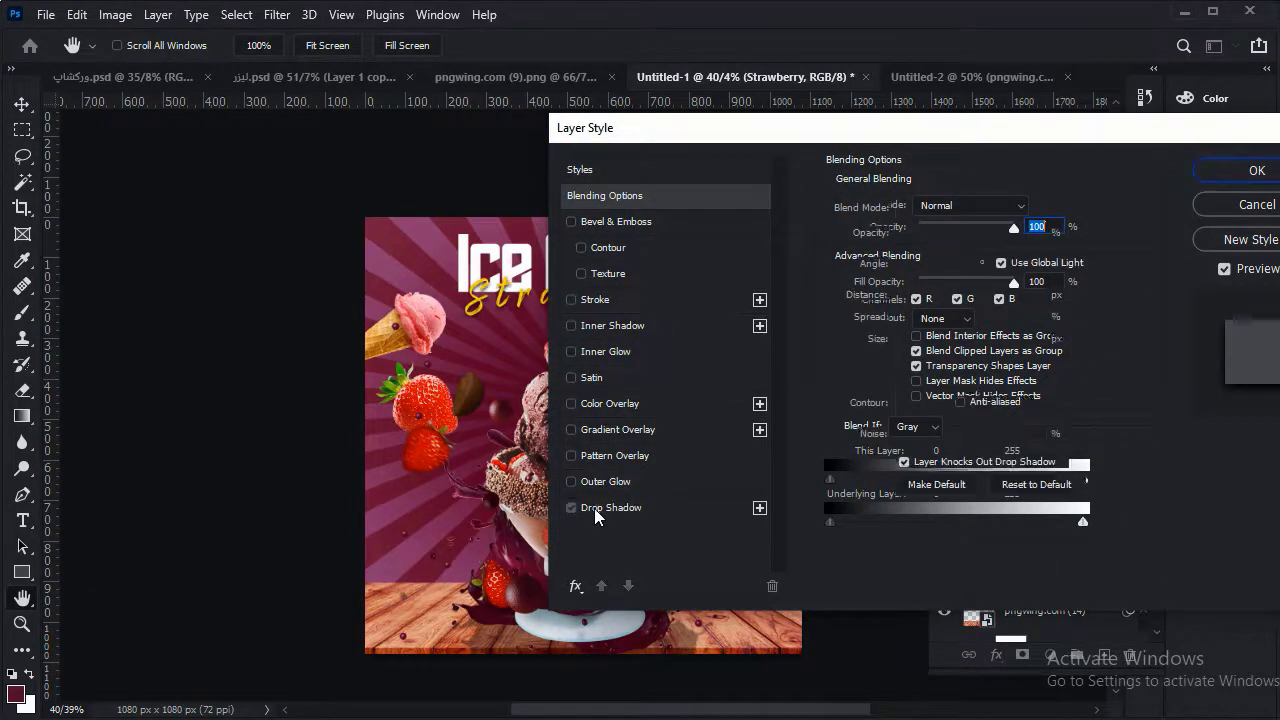
{"action": "left_click", "coordinate": [1022, 232]}
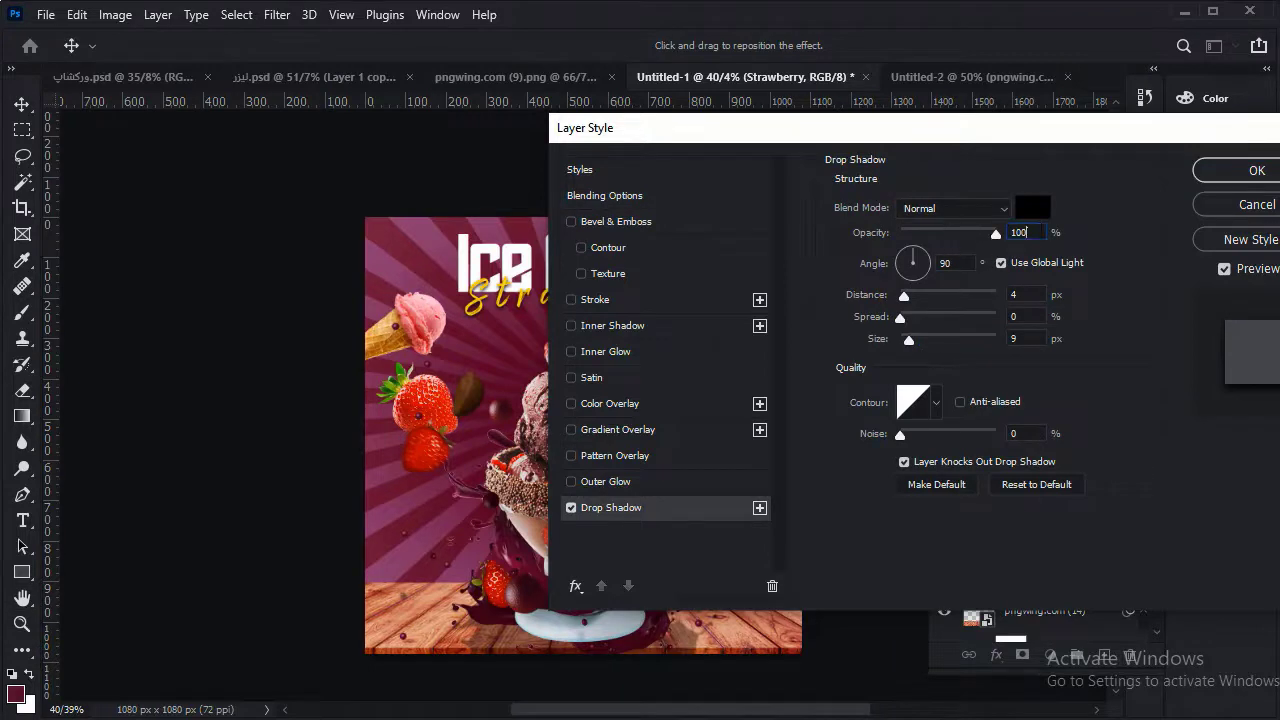
{"action": "left_click", "coordinate": [965, 264]}
{"action": "left_click", "coordinate": [1250, 171]}
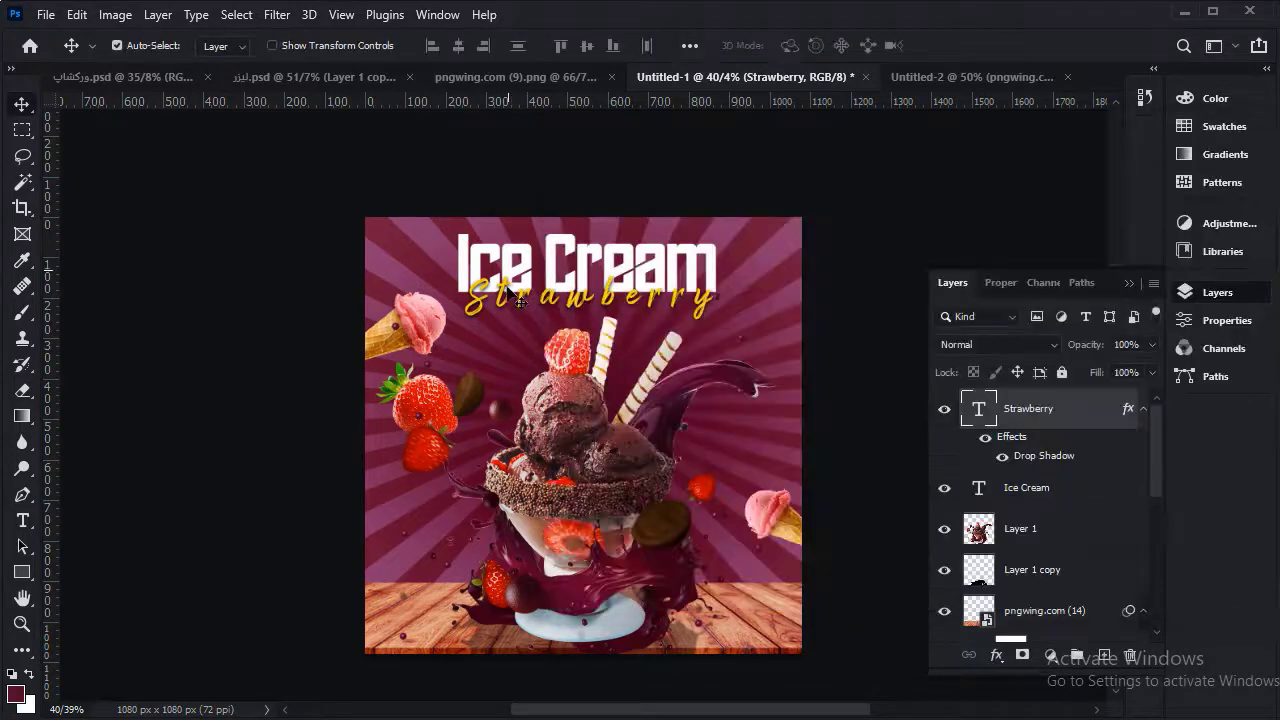
{"action": "left_click", "coordinate": [944, 408]}
{"action": "left_click", "coordinate": [612, 265]}
Check the Ice Cream title text, then make the Strawberry subtitle layer visible again
{"action": "double_click", "coordinate": [612, 255]}
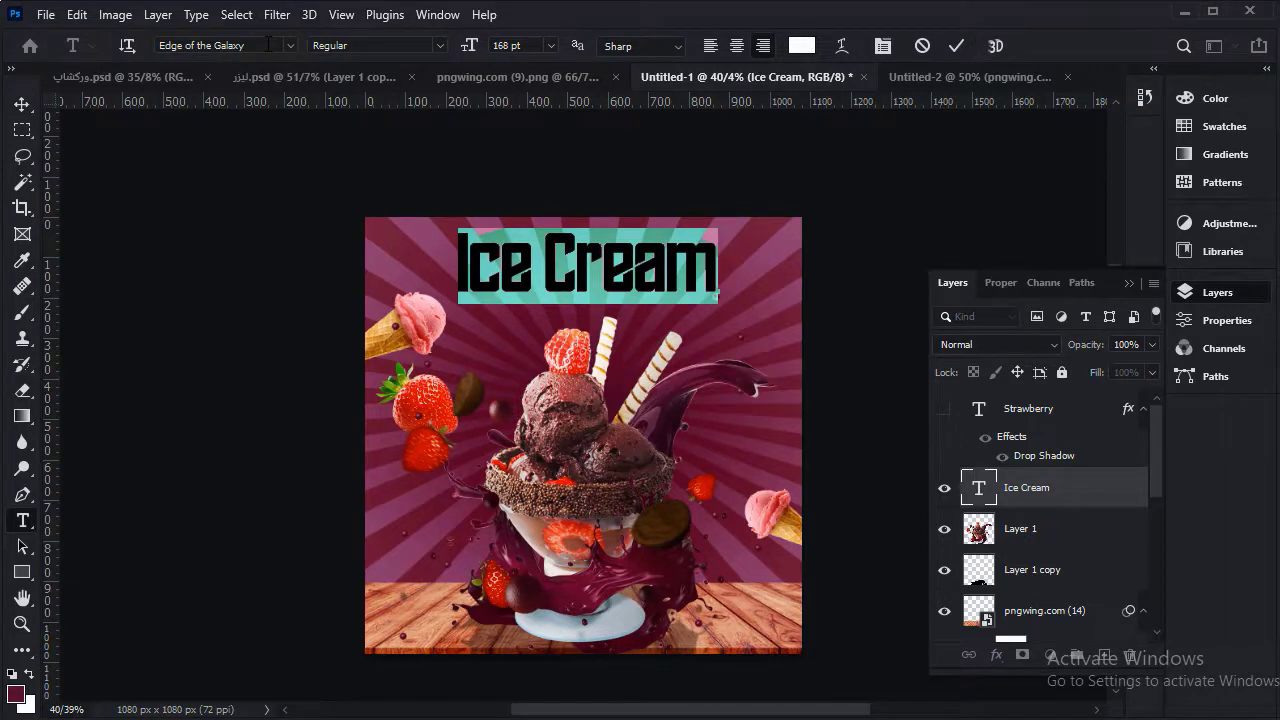
{"action": "left_click", "coordinate": [22, 104]}
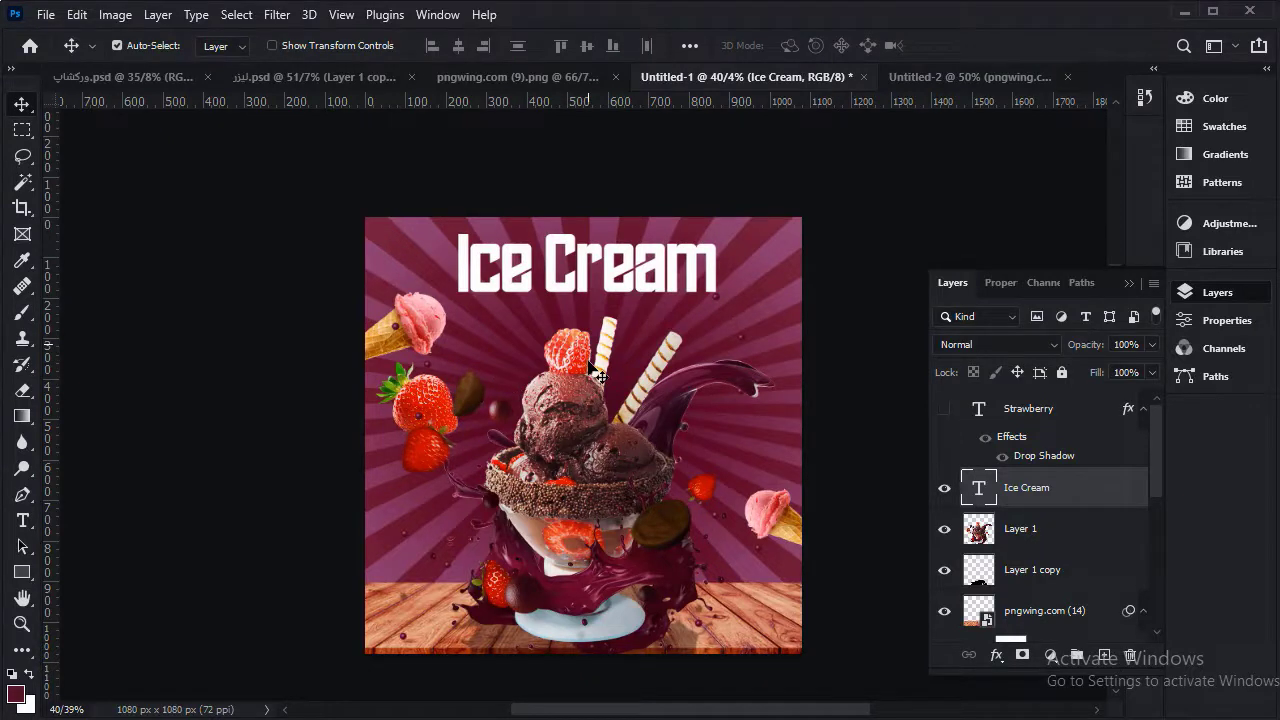
{"action": "left_click", "coordinate": [948, 411]}
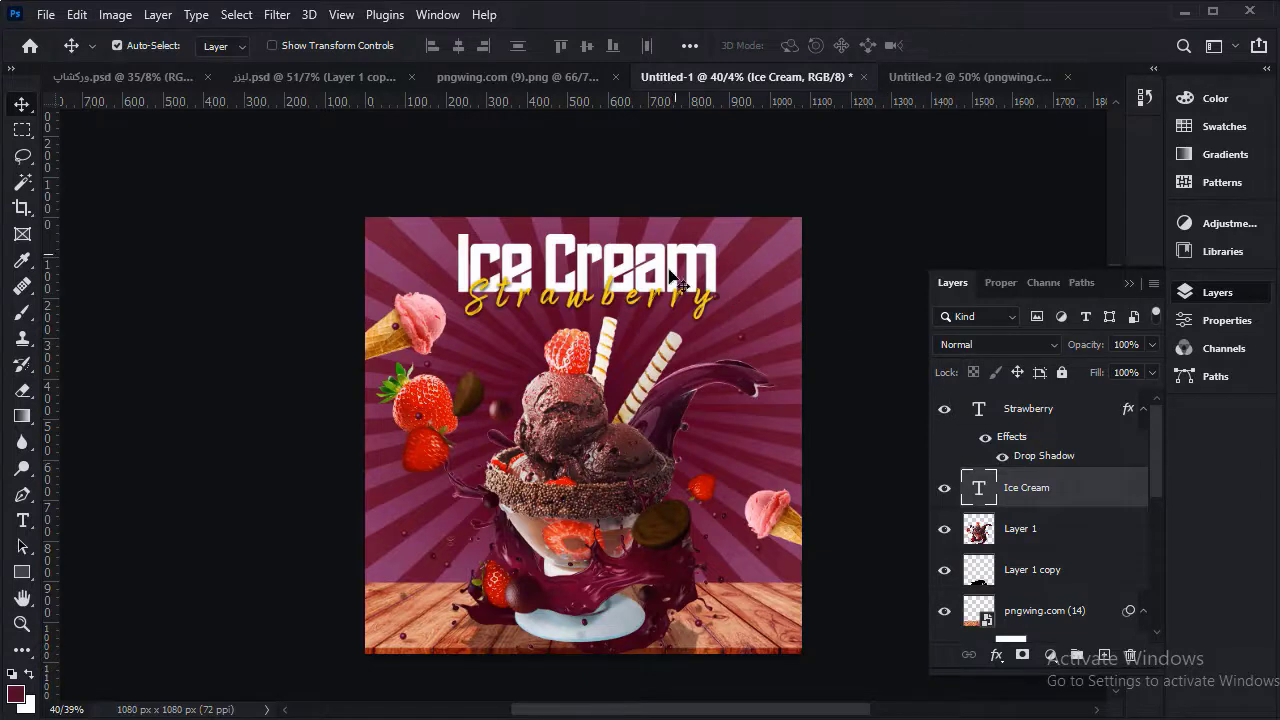
{"action": "scroll", "coordinate": [648, 256], "scroll_direction": "up", "scroll_amount": 2}
{"action": "scroll", "coordinate": [648, 280], "scroll_direction": "down", "scroll_amount": 3}
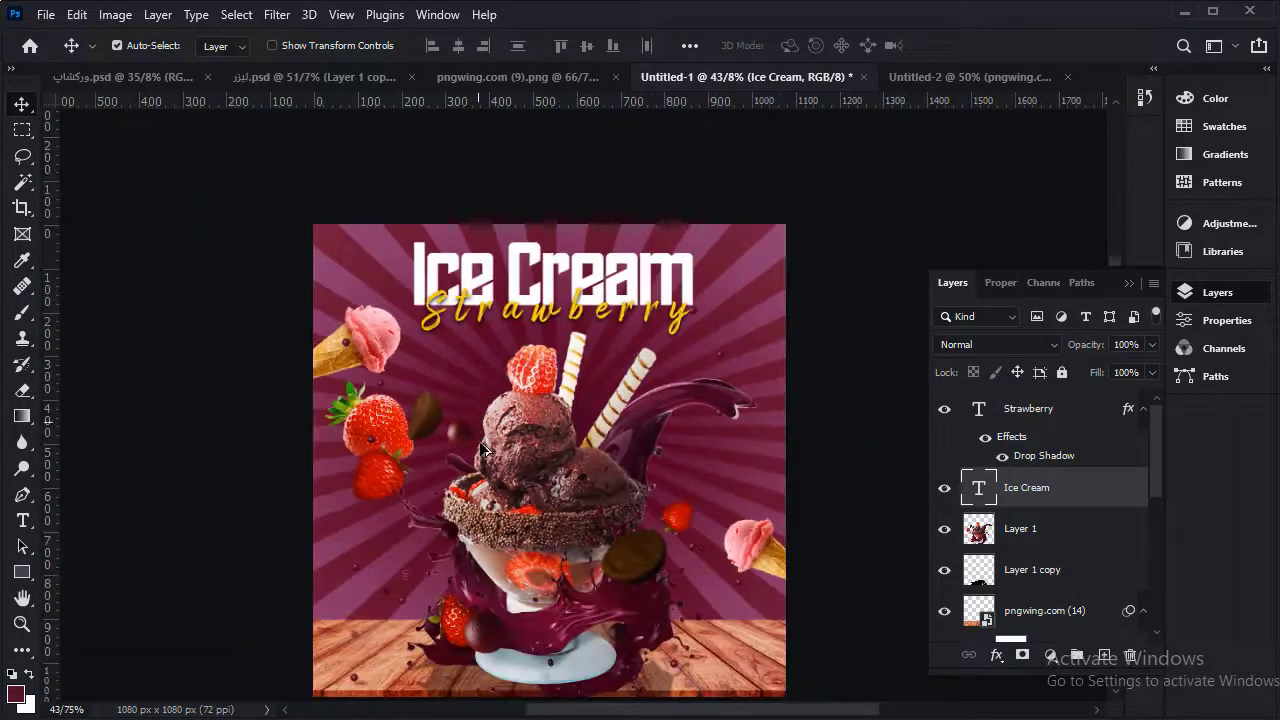
{"action": "scroll", "coordinate": [484, 455], "scroll_direction": "down", "scroll_amount": 1}
{"action": "scroll", "coordinate": [484, 455], "scroll_direction": "up", "scroll_amount": 1}
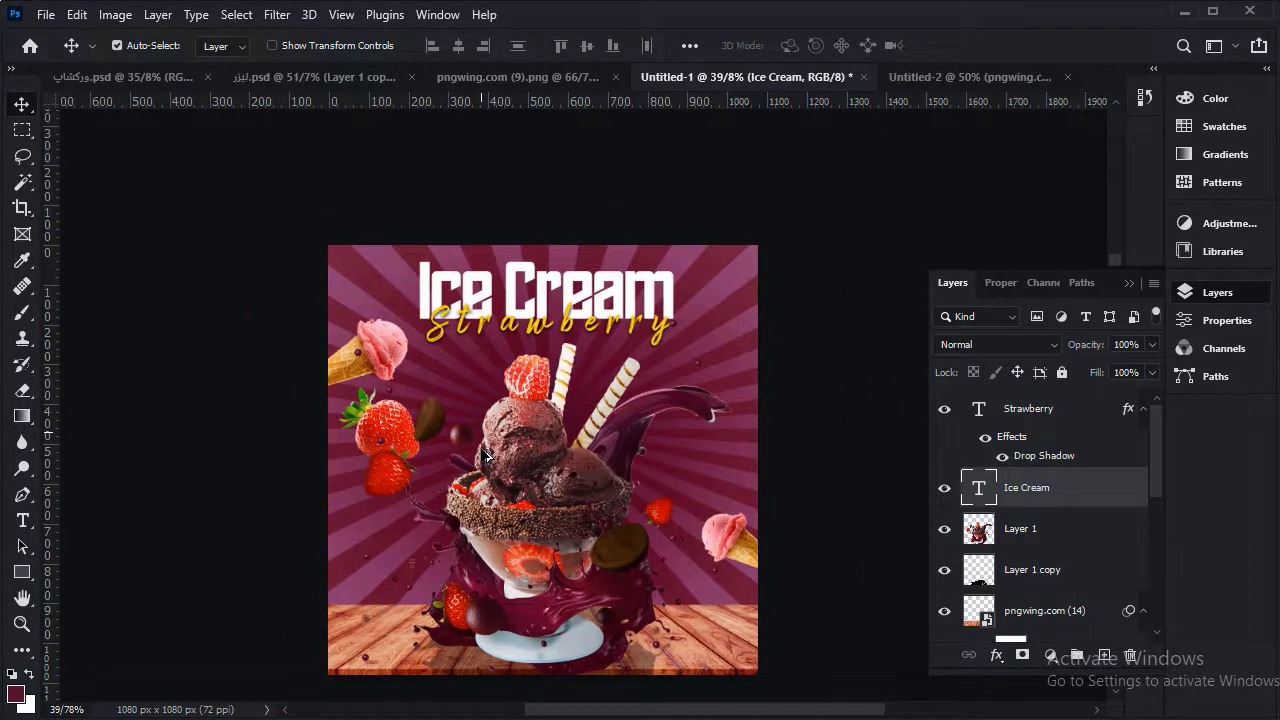